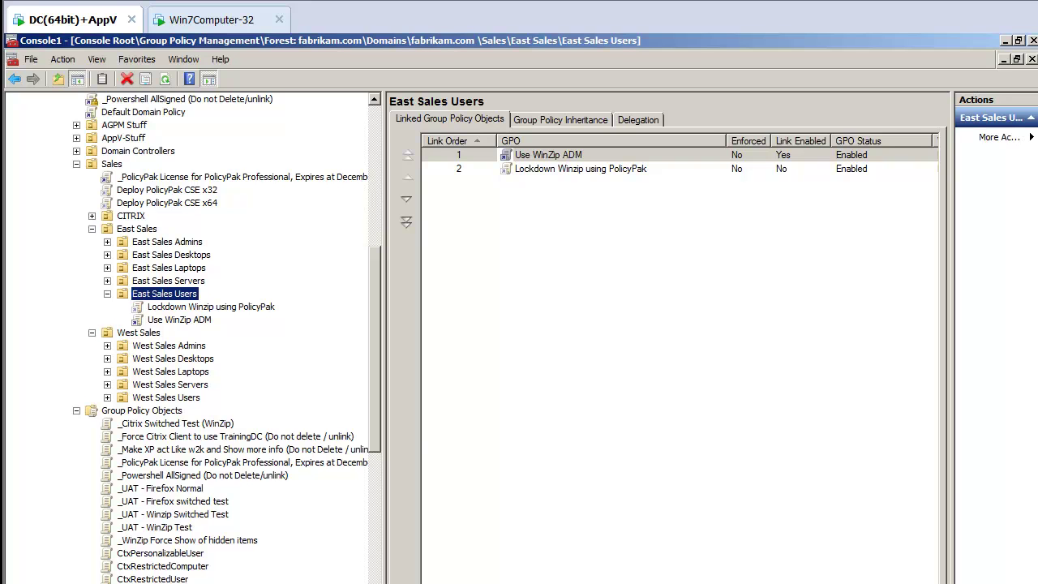
- Create a new GPO named 'Control Panel Smackdown' linked to East Sales Users
{"action": "right_click", "coordinate": [193, 299]}
{"action": "left_click", "coordinate": [244, 305]}
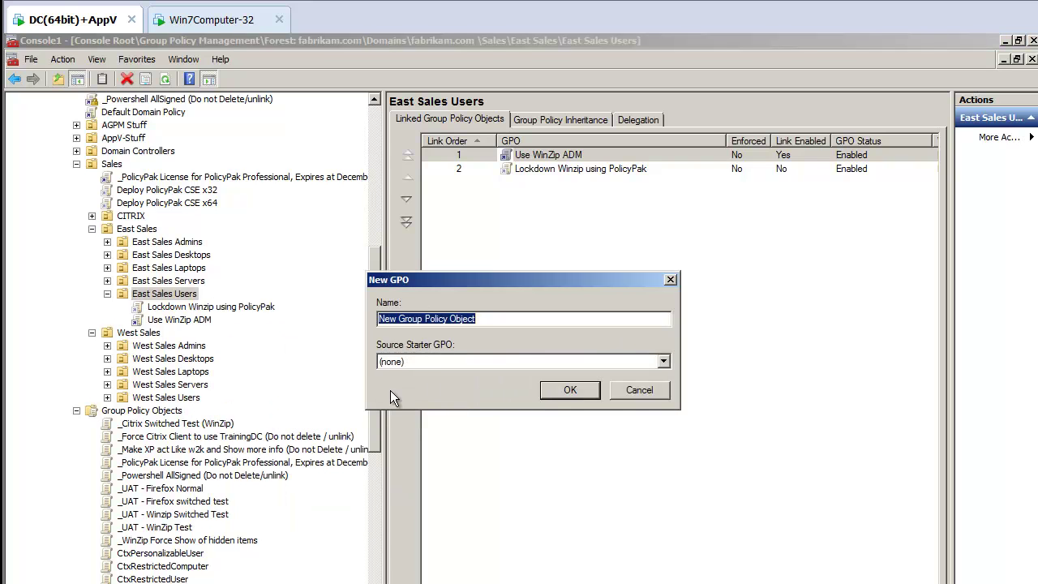
{"action": "type", "text": "Control Pane"}
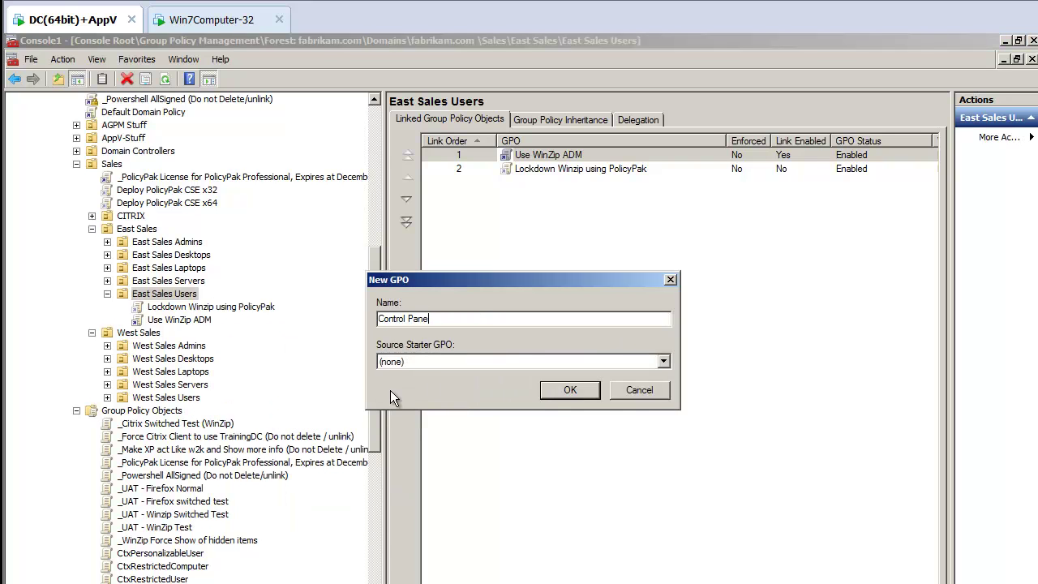
{"action": "type", "text": "l Smackdown"}
{"action": "key", "text": "Return"}
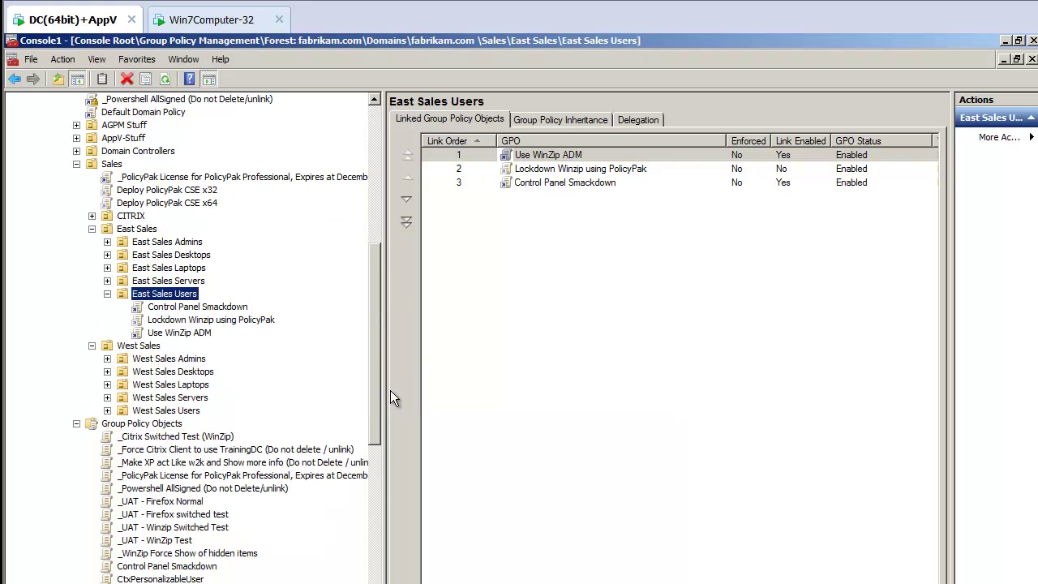
- Enable User Configuration > Administrative Templates > Control Panel > Prohibit access to the Control Panel in that GPO
{"action": "right_click", "coordinate": [201, 311]}
{"action": "left_click", "coordinate": [226, 318]}
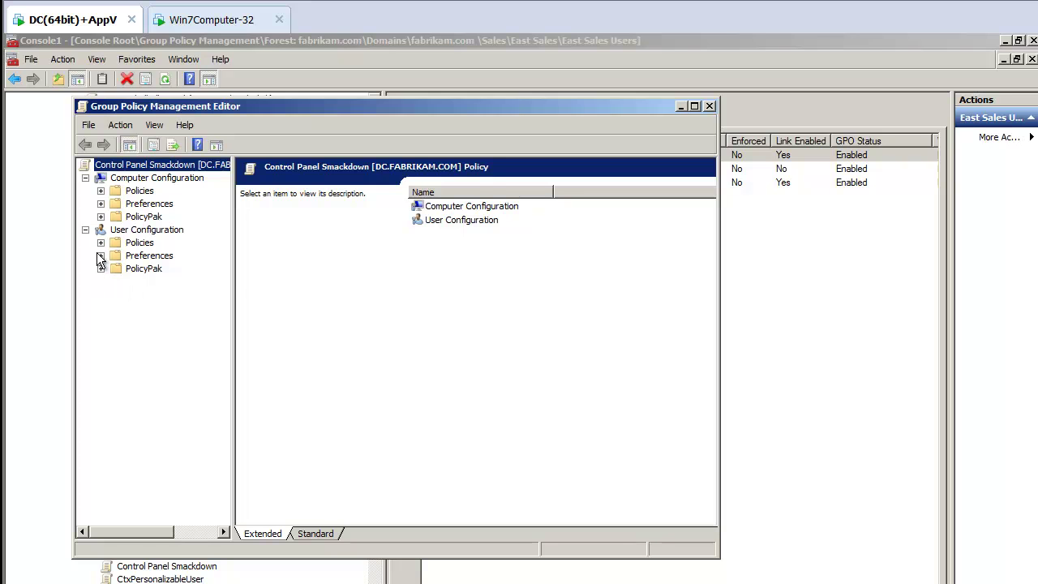
{"action": "left_click", "coordinate": [101, 242]}
{"action": "left_click", "coordinate": [116, 281]}
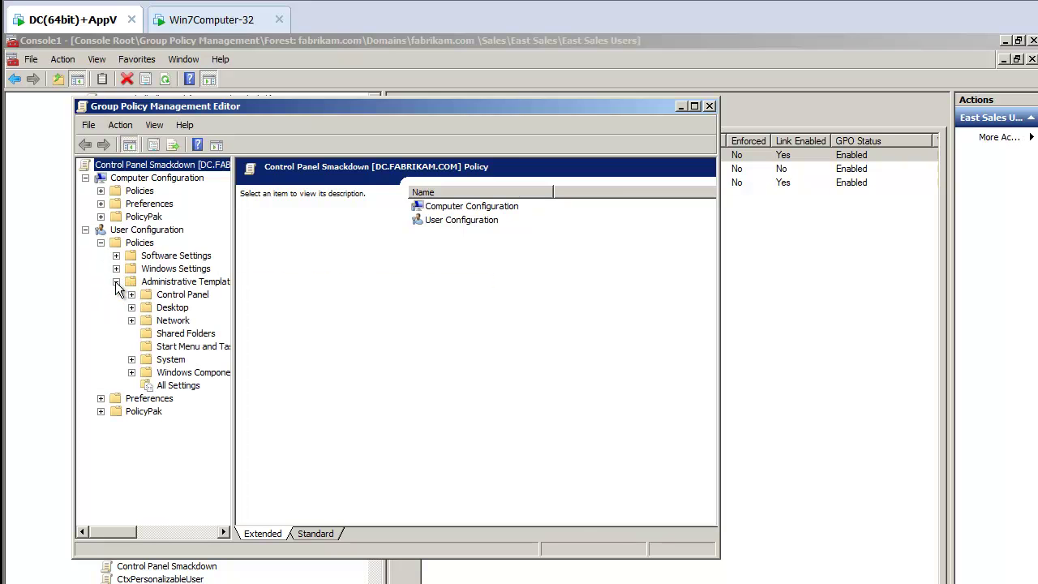
{"action": "left_click", "coordinate": [174, 295]}
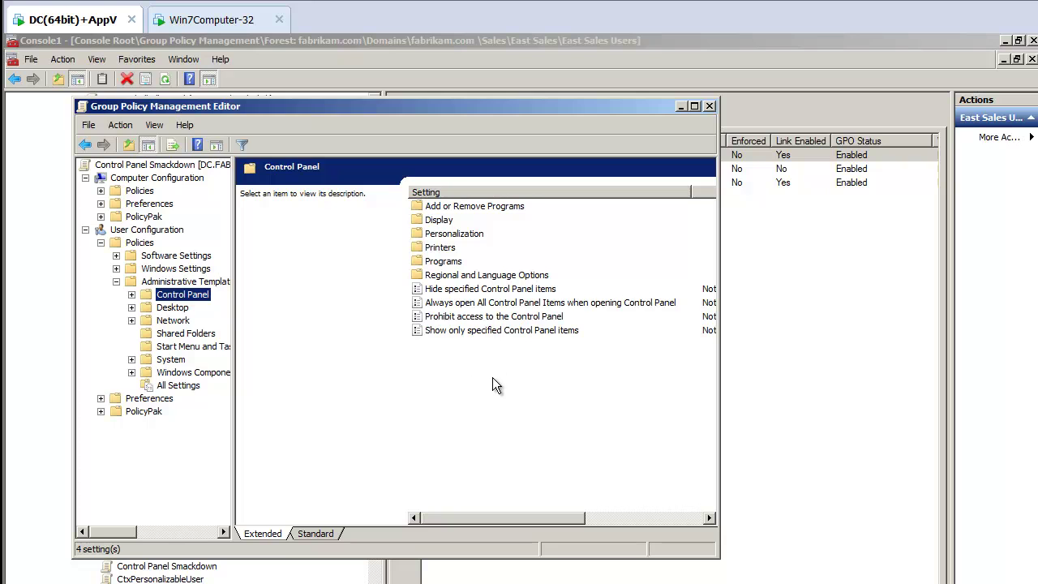
{"action": "double_click", "coordinate": [488, 318]}
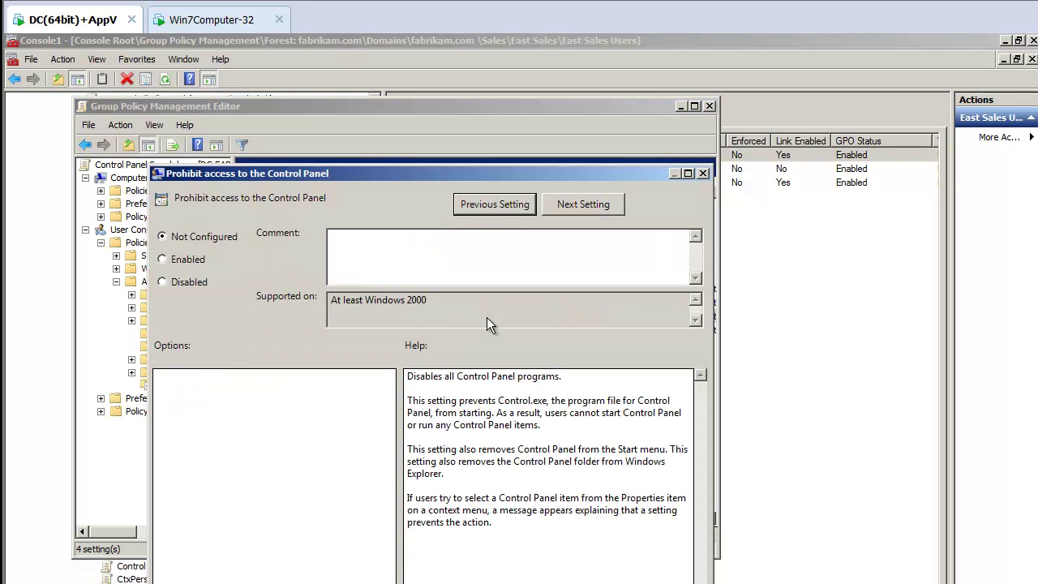
{"action": "left_click", "coordinate": [180, 259]}
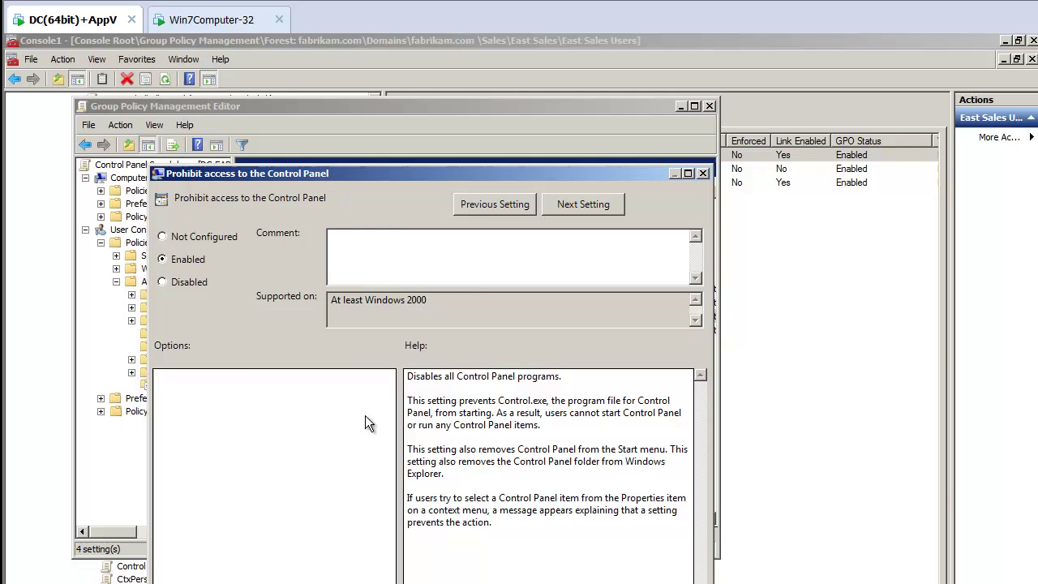
{"action": "key", "text": "Return"}
{"action": "left_click", "coordinate": [597, 517]}
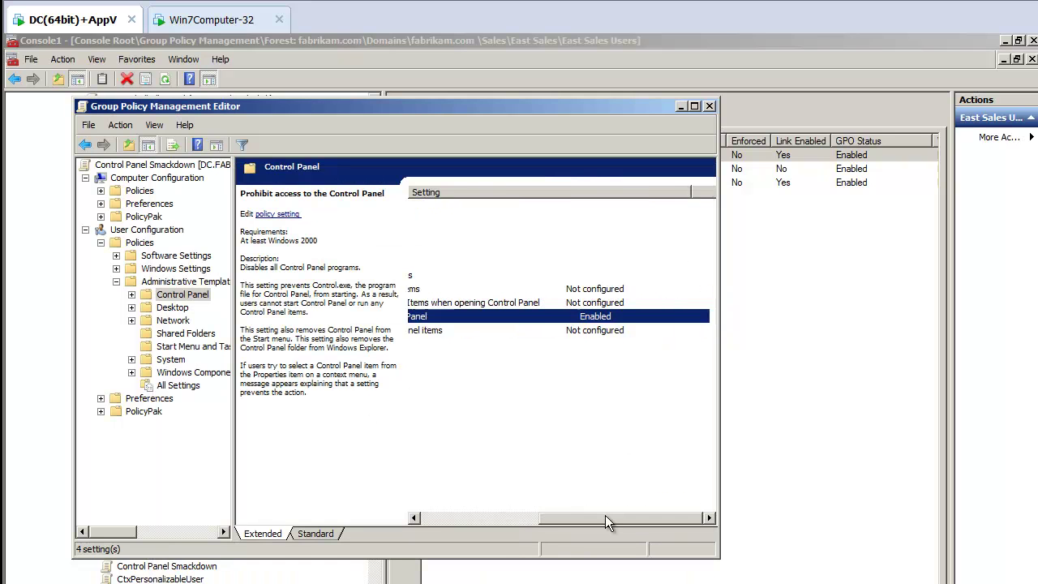
{"action": "left_click_drag", "start_coordinate": [598, 514], "coordinate": [523, 517]}
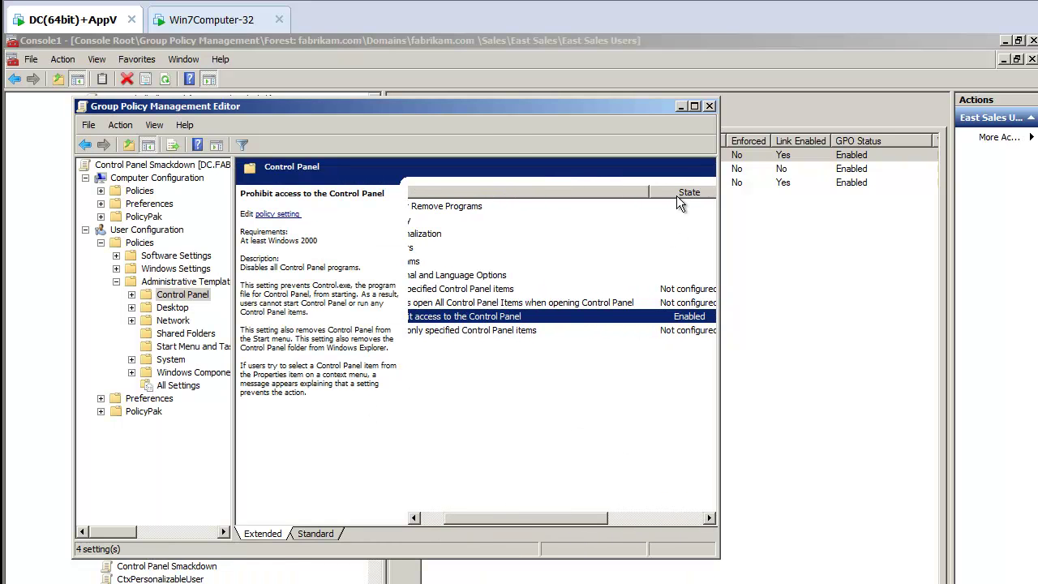
- Open the Use WinZip ADM GPO's Classic Administrative Templates > Winzip settings in the editor
{"action": "left_click", "coordinate": [709, 107]}
{"action": "left_click", "coordinate": [190, 336]}
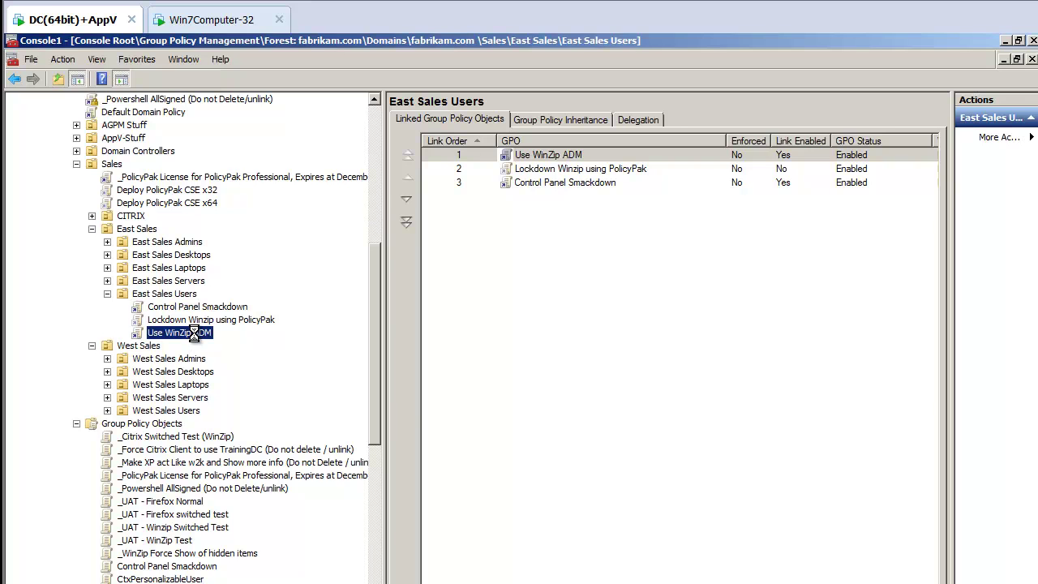
{"action": "right_click", "coordinate": [194, 334]}
{"action": "left_click", "coordinate": [212, 341]}
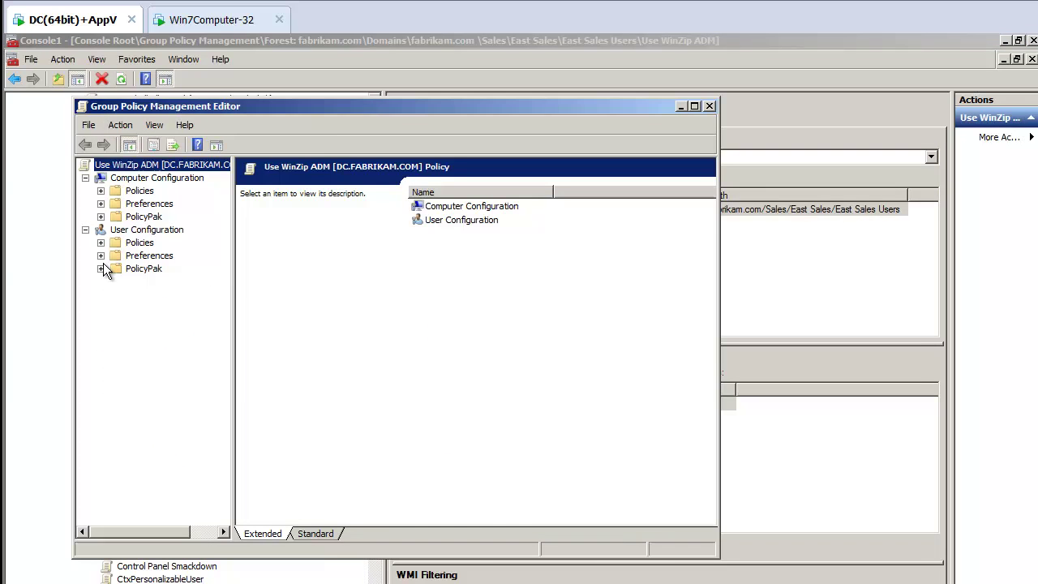
{"action": "left_click", "coordinate": [100, 243]}
{"action": "left_click", "coordinate": [116, 281]}
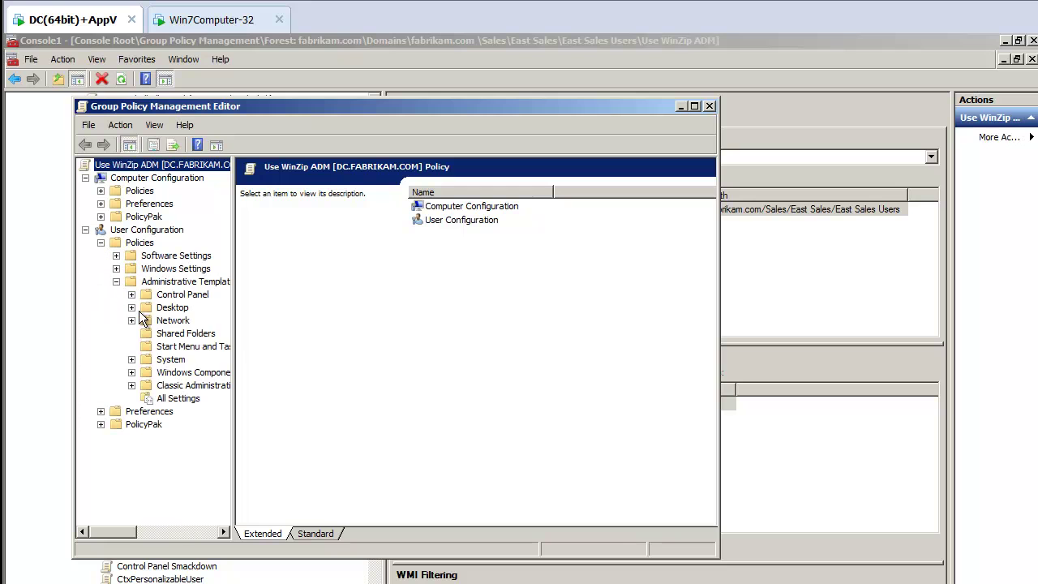
{"action": "double_click", "coordinate": [174, 386]}
{"action": "left_click", "coordinate": [184, 398]}
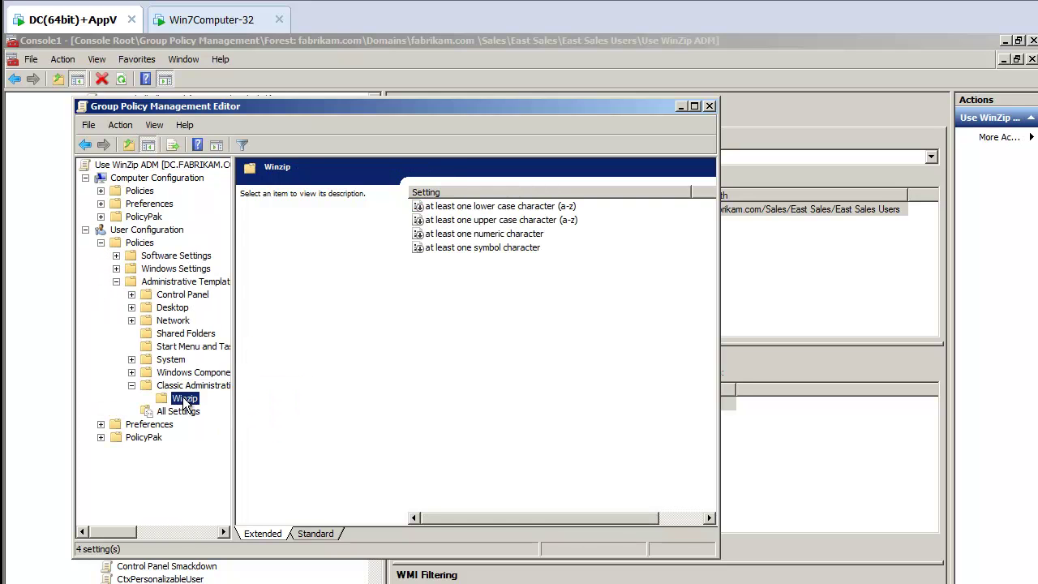
- Check the lower case, upper case, numeric and symbol character settings, then close the editor
{"action": "double_click", "coordinate": [489, 208]}
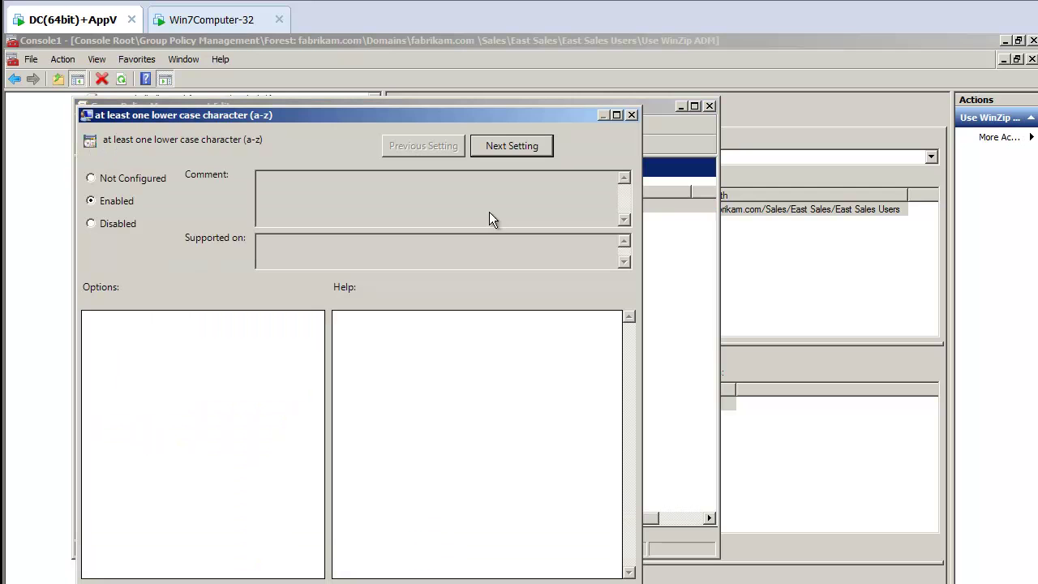
{"action": "left_click", "coordinate": [519, 145]}
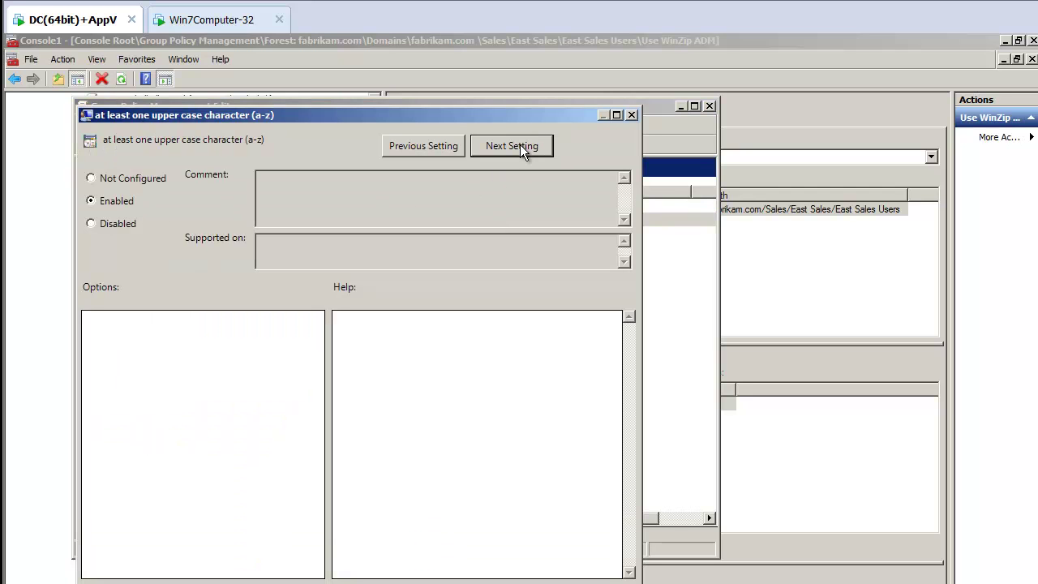
{"action": "left_click", "coordinate": [520, 144]}
{"action": "left_click", "coordinate": [520, 145]}
{"action": "left_click", "coordinate": [616, 115]}
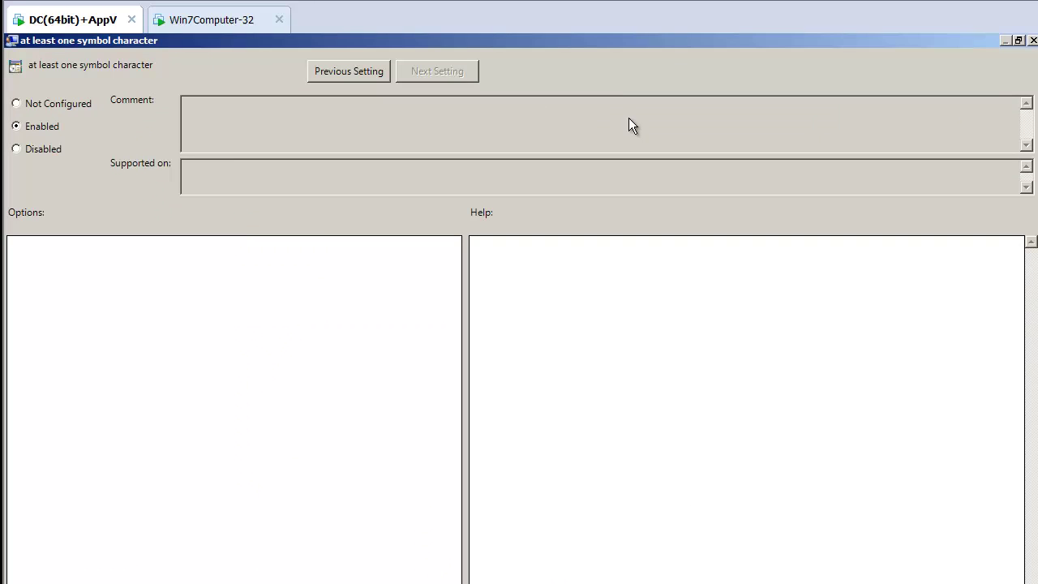
{"action": "key", "text": "Escape"}
{"action": "left_click", "coordinate": [712, 100]}
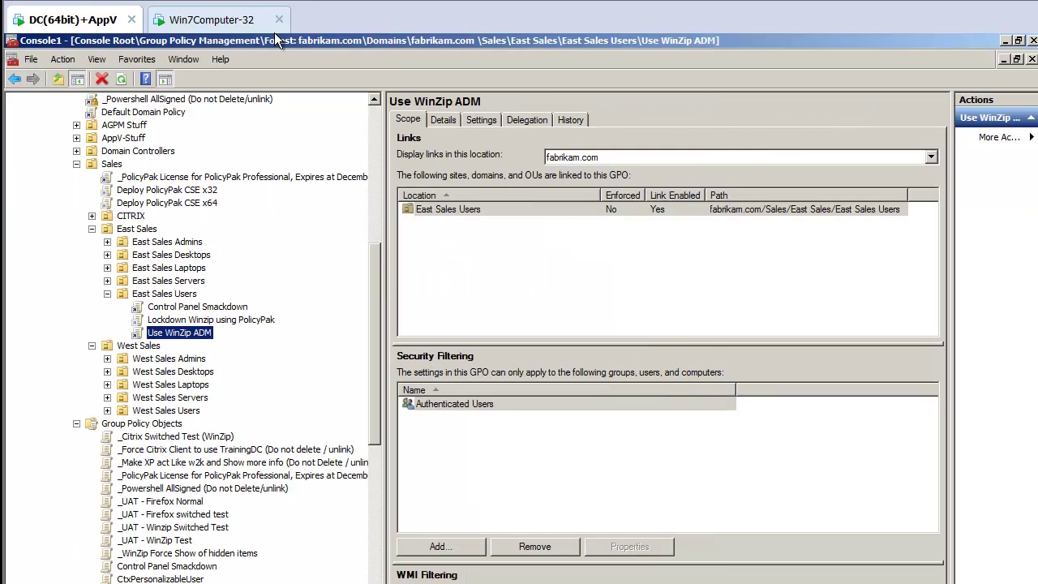
- Log on to Win7Computer-32 as the sales user
{"action": "left_click", "coordinate": [242, 20]}
{"action": "key", "text": "ctrl+alt+Insert"}
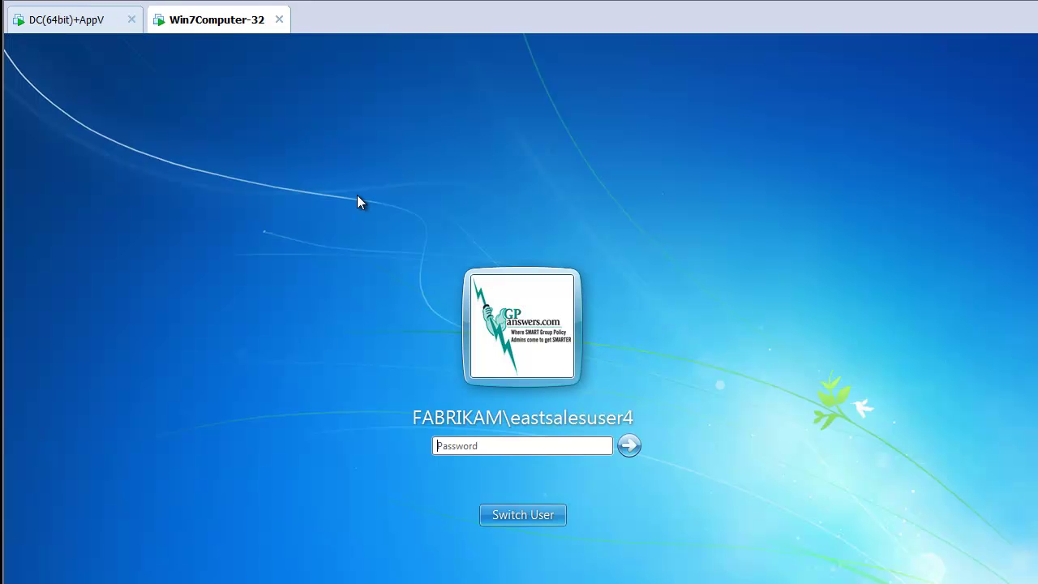
{"action": "left_click", "coordinate": [504, 445]}
{"action": "key", "text": "Return"}
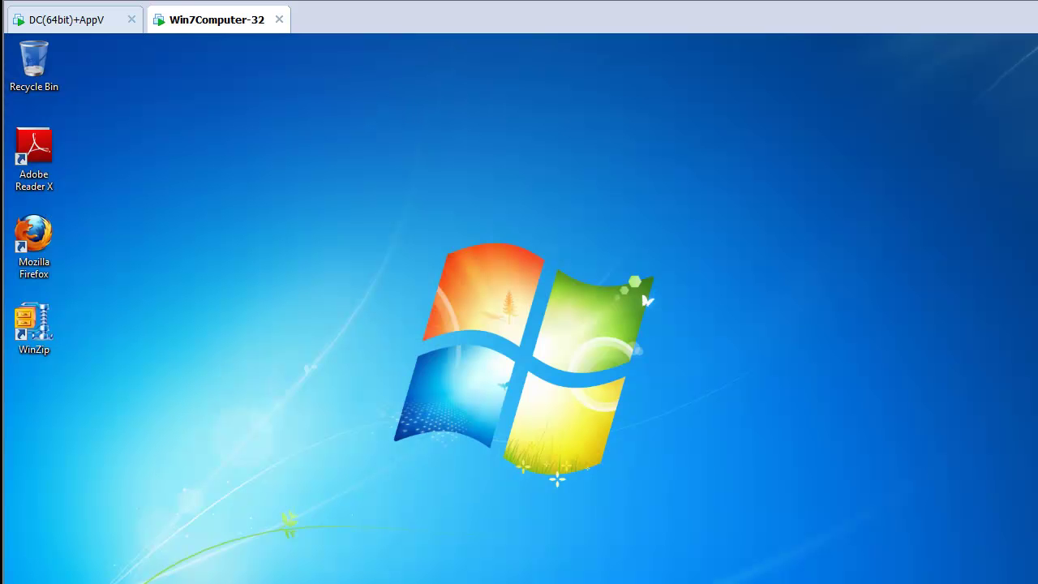
- Try Personalize from the desktop menu and dismiss the restrictions and unspecified error messages
{"action": "right_click", "coordinate": [485, 236]}
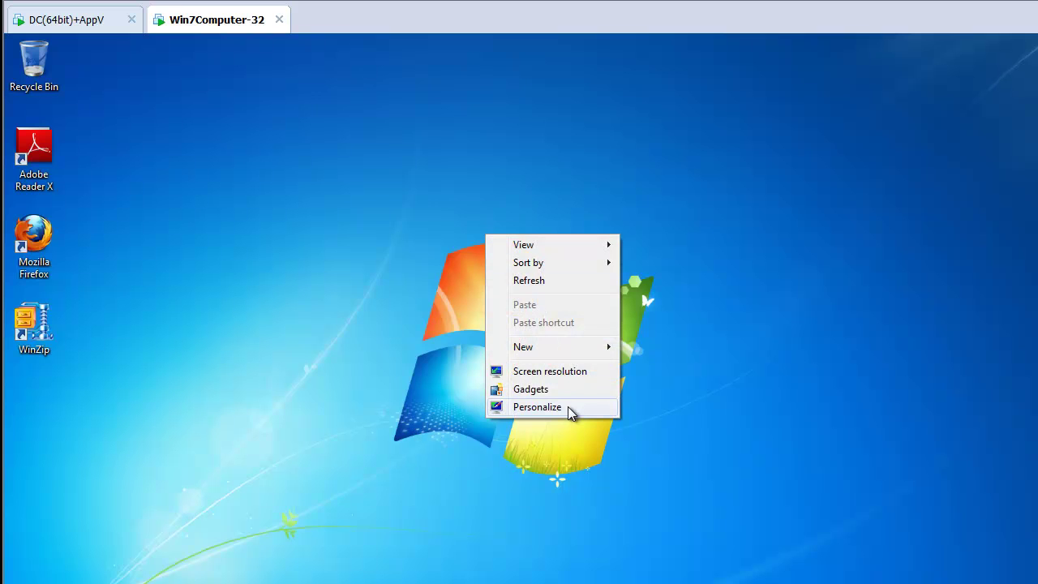
{"action": "left_click", "coordinate": [537, 406]}
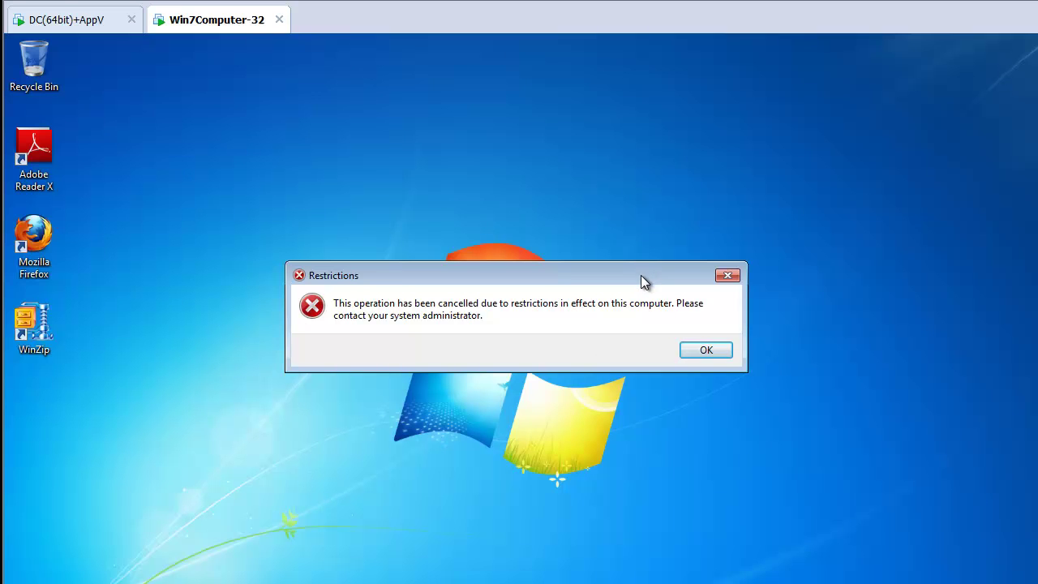
{"action": "left_click", "coordinate": [706, 351]}
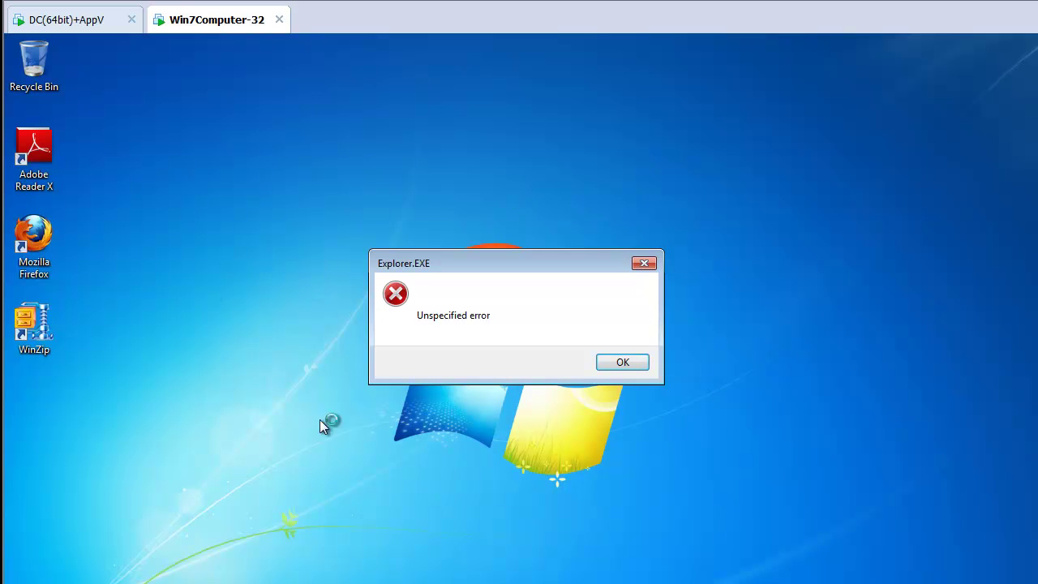
{"action": "left_click", "coordinate": [622, 362]}
- Launch WinZip, turn off startup tips, choose never to check for updates, and dismiss the warning
{"action": "double_click", "coordinate": [25, 343]}
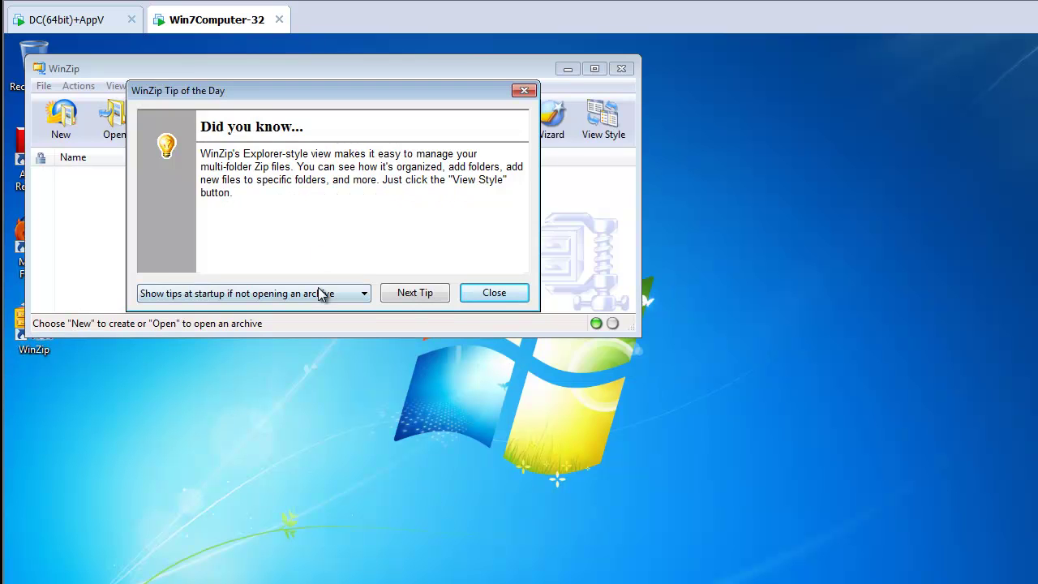
{"action": "left_click", "coordinate": [320, 293]}
{"action": "left_click", "coordinate": [315, 333]}
{"action": "left_click", "coordinate": [477, 298]}
{"action": "left_click", "coordinate": [284, 257]}
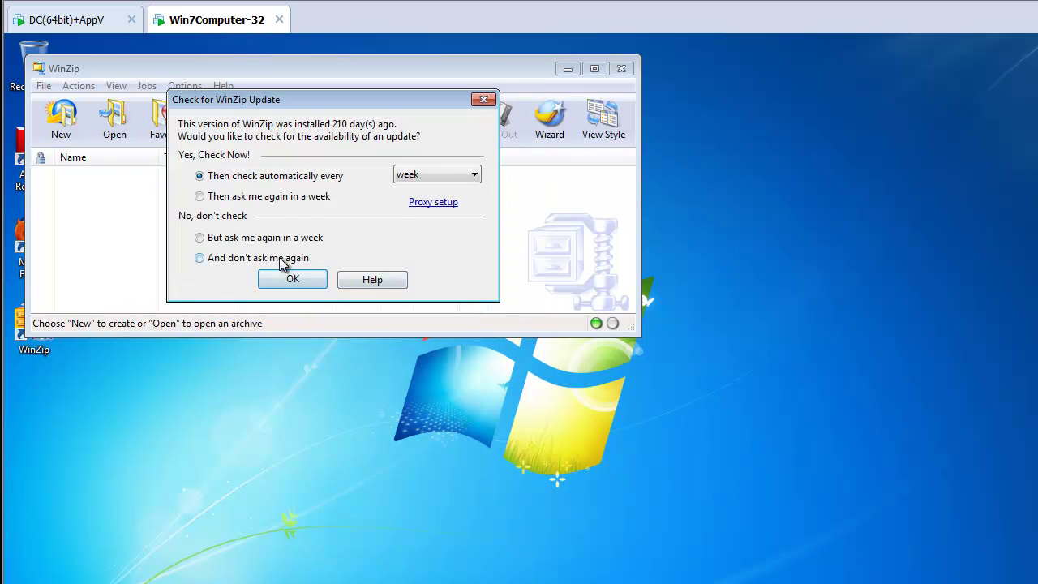
{"action": "left_click", "coordinate": [291, 279]}
{"action": "key", "text": "Return"}
- In the Passwords configuration, stop requiring lower and upper case characters and save
{"action": "left_click", "coordinate": [184, 86]}
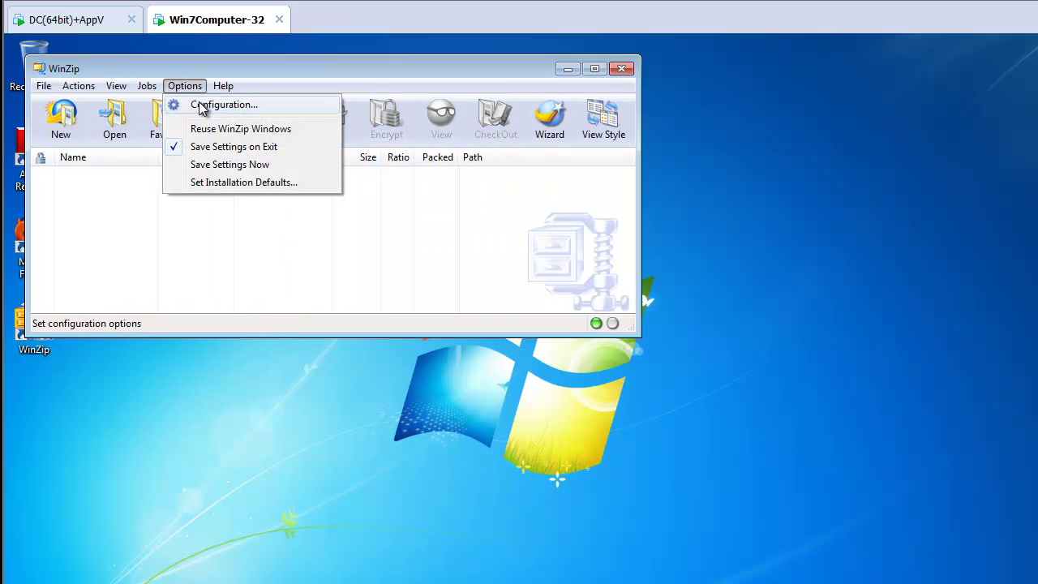
{"action": "left_click", "coordinate": [201, 105]}
{"action": "left_click", "coordinate": [319, 102]}
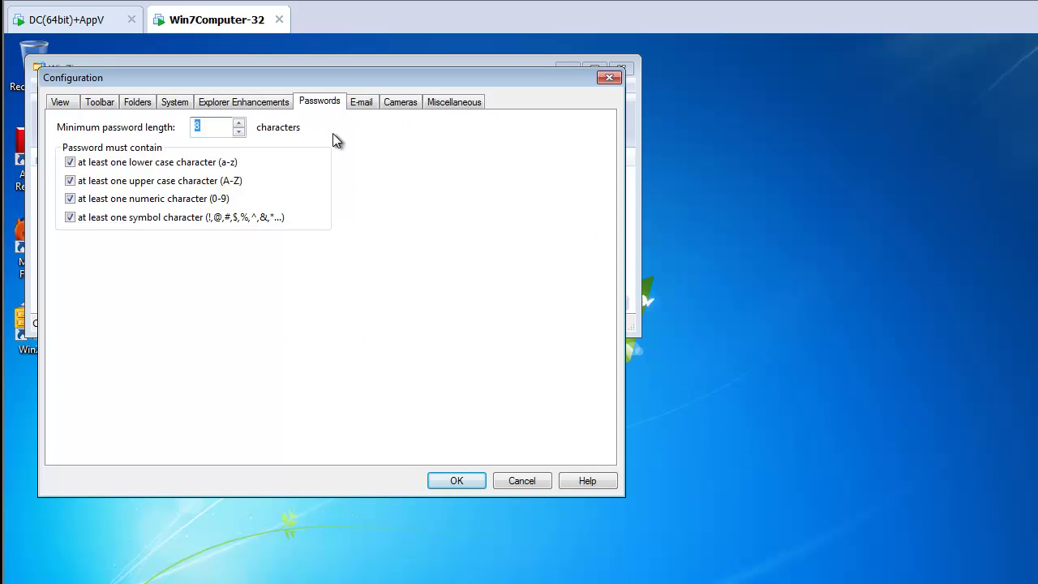
{"action": "left_click", "coordinate": [206, 164]}
{"action": "left_click", "coordinate": [191, 182]}
{"action": "left_click", "coordinate": [454, 480]}
- Close and relaunch WinZip, then recheck the Passwords configuration
{"action": "left_click", "coordinate": [621, 68]}
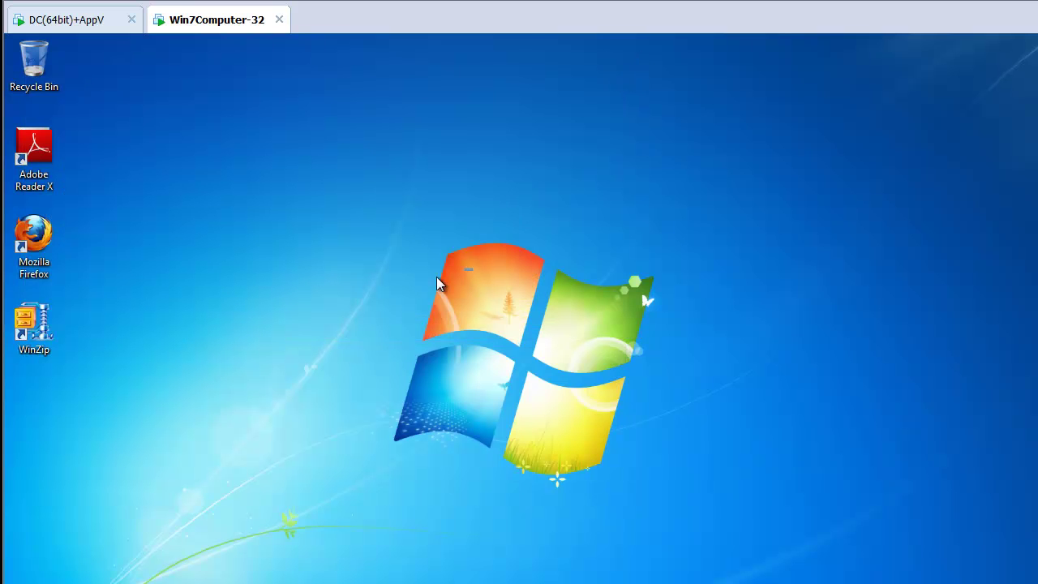
{"action": "double_click", "coordinate": [34, 328]}
{"action": "left_click", "coordinate": [186, 86]}
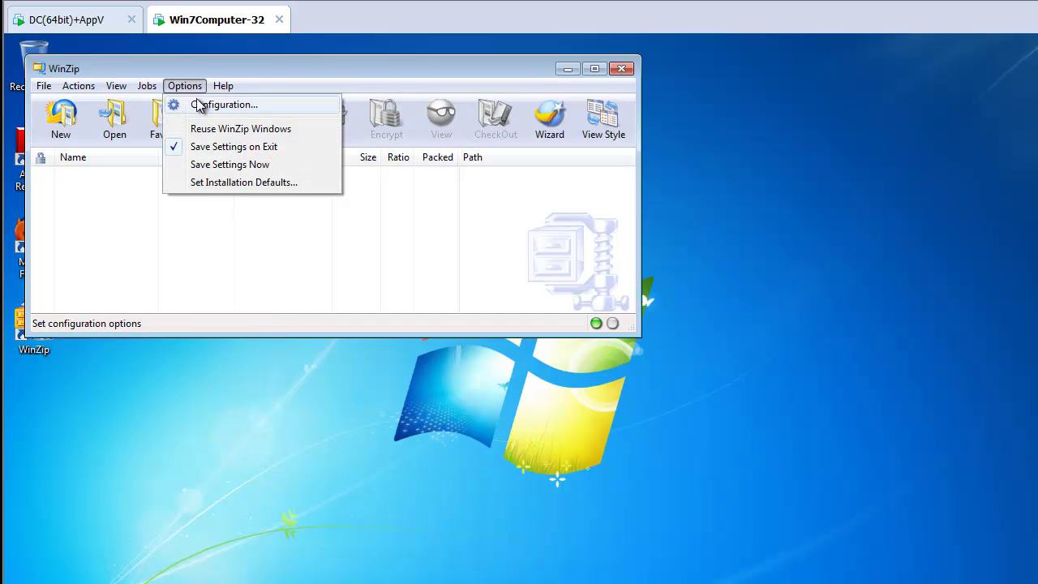
{"action": "left_click", "coordinate": [201, 105]}
{"action": "left_click", "coordinate": [312, 102]}
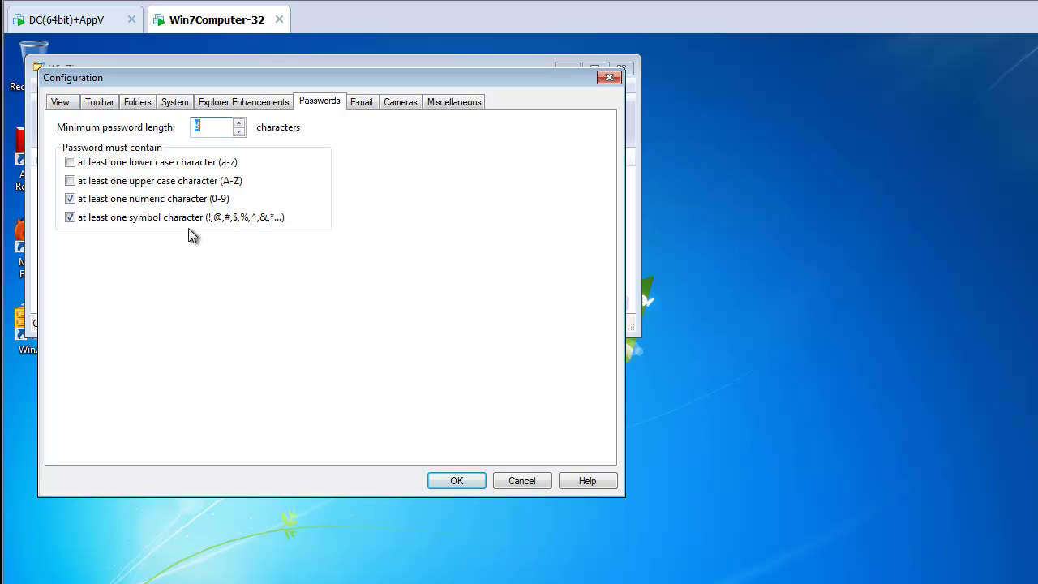
- Close the configuration and WinZip, then log off and sign back in to Windows
{"action": "key", "text": "Escape"}
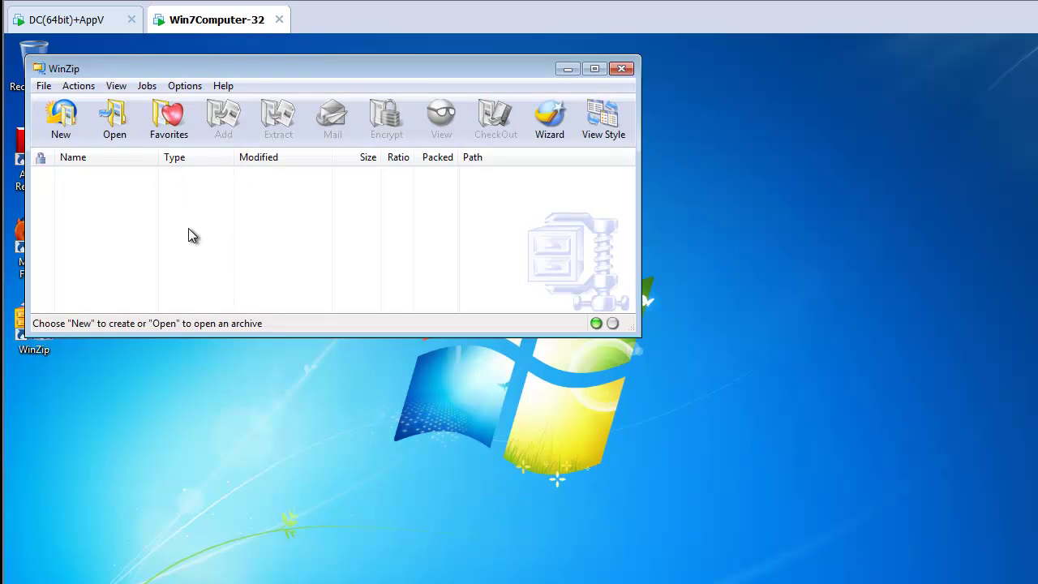
{"action": "key", "text": "alt+F4"}
{"action": "key", "text": "ctrl+alt+Insert"}
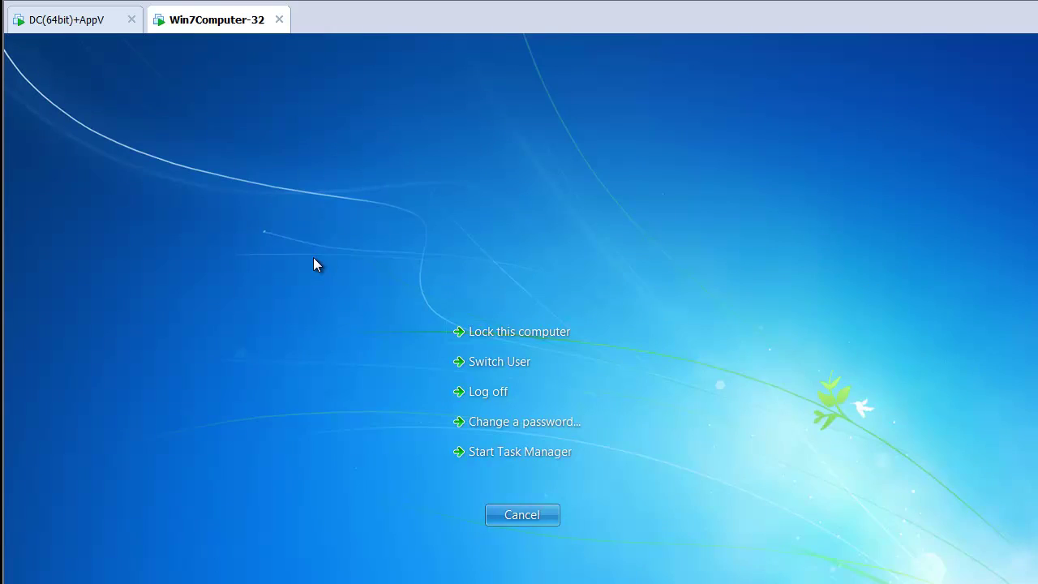
{"action": "key", "text": "Escape"}
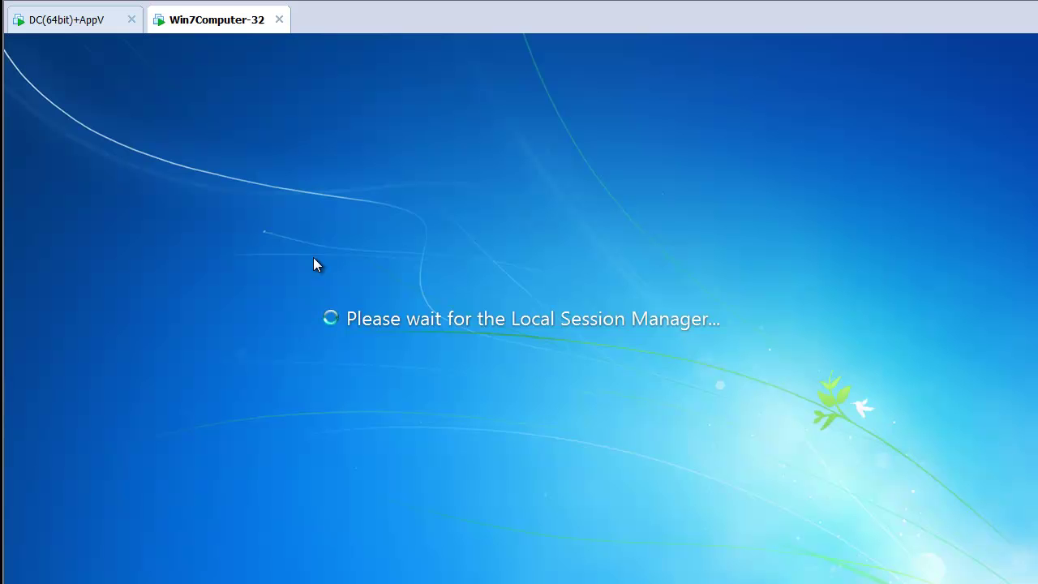
{"action": "key", "text": "ctrl+alt+Insert"}
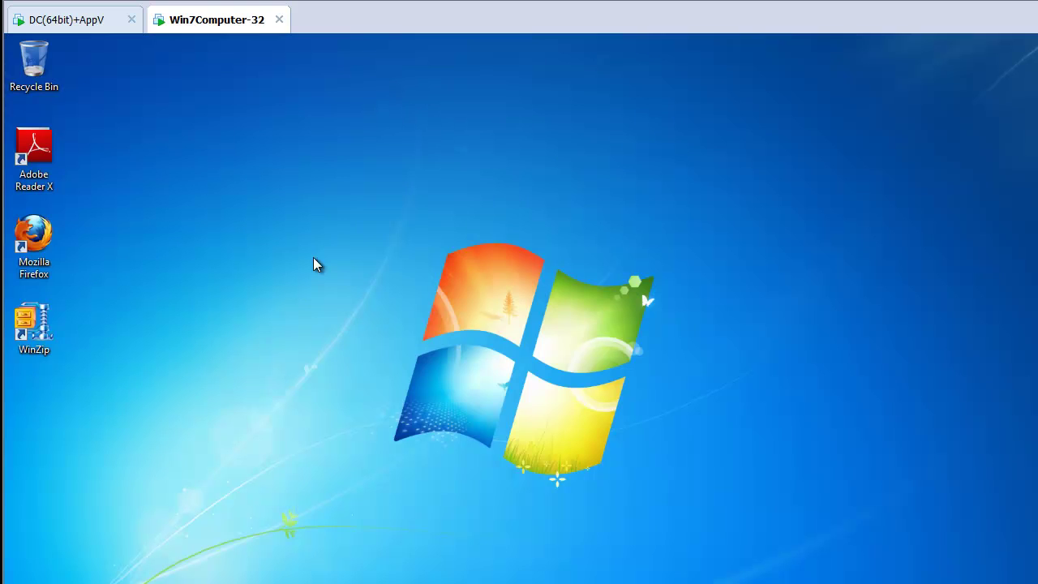
- Relaunch WinZip and view the Passwords configuration: 8-character minimum, numeric and symbol required
{"action": "double_click", "coordinate": [33, 329]}
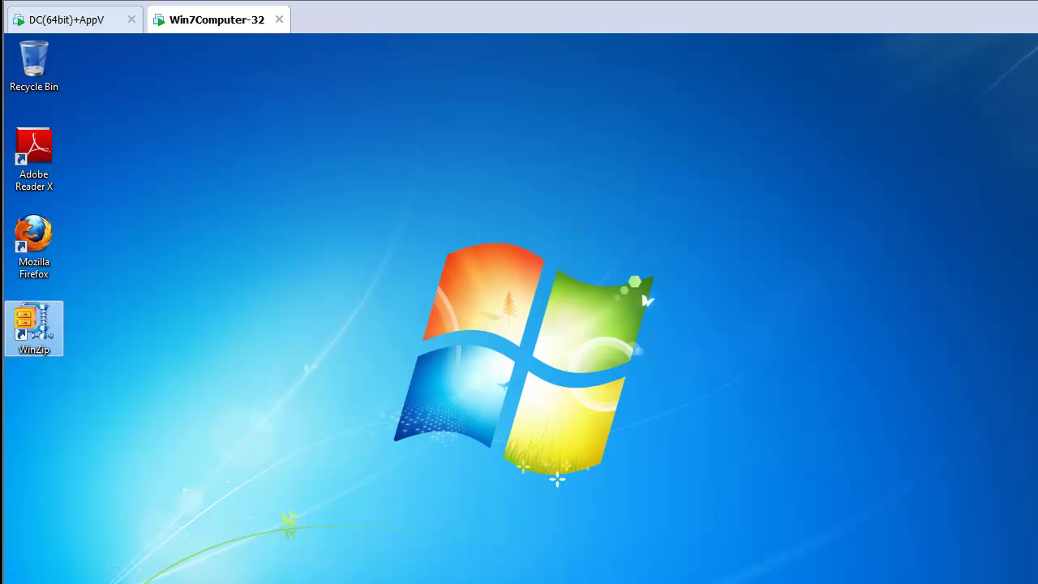
{"action": "left_click", "coordinate": [185, 85]}
{"action": "left_click", "coordinate": [207, 102]}
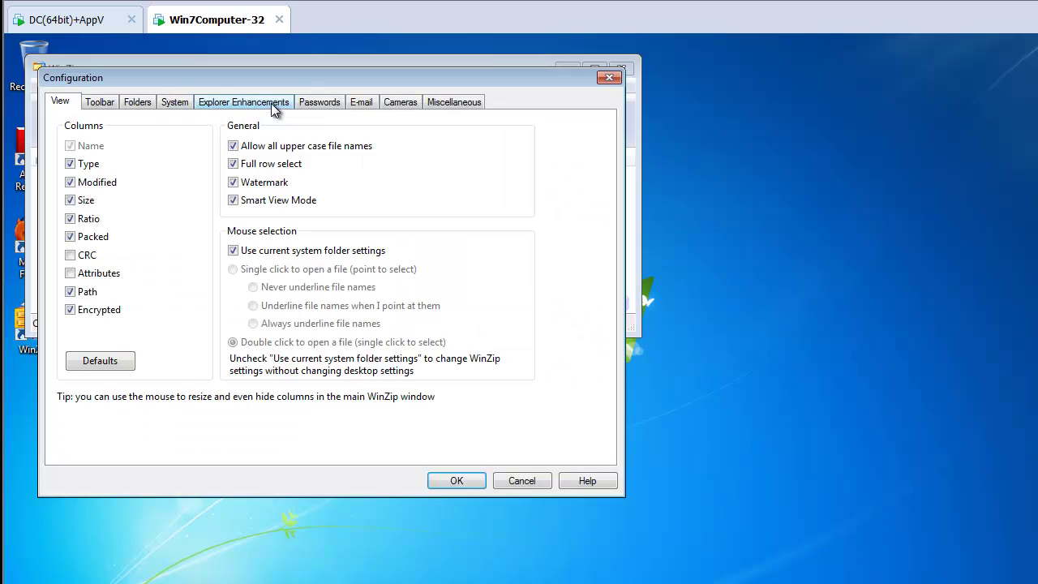
{"action": "left_click", "coordinate": [321, 103]}
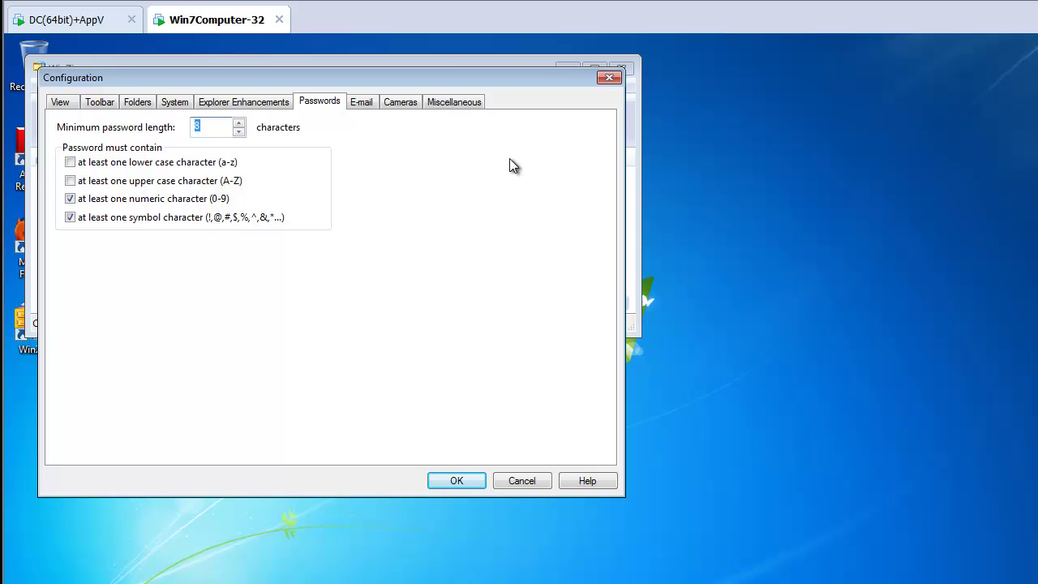
- Close WinZip's configuration and WinZip, then log off Windows 7
{"action": "left_click", "coordinate": [608, 78]}
{"action": "left_click", "coordinate": [621, 70]}
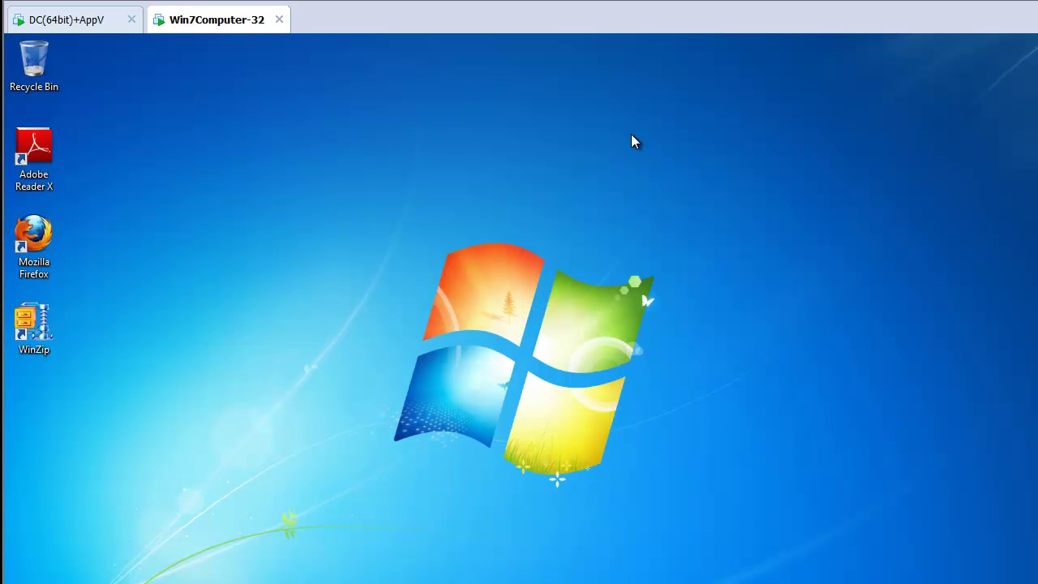
{"action": "key", "text": "ctrl+alt+Delete"}
{"action": "key", "text": "alt+l"}
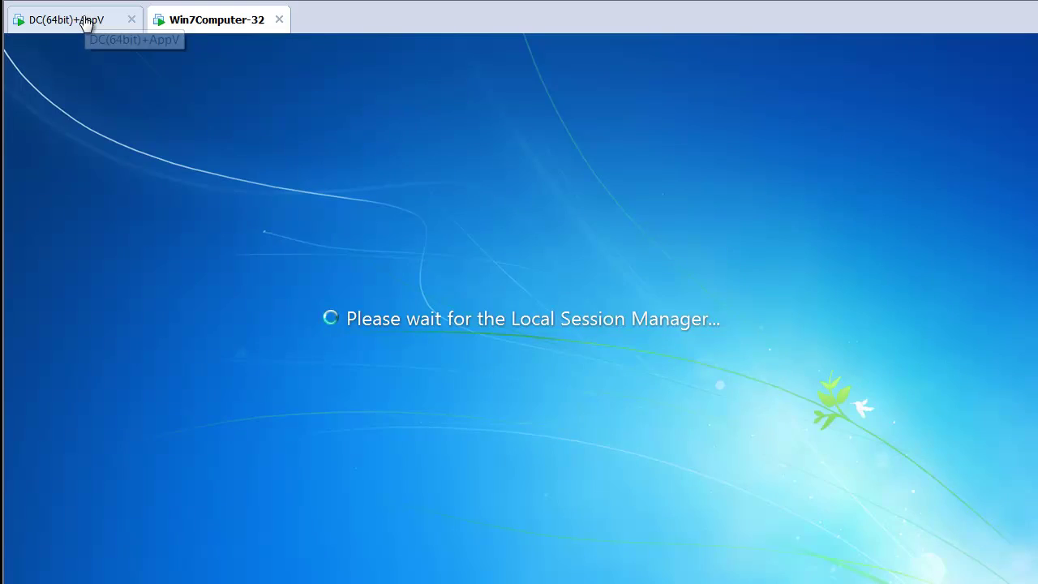
- On the domain controller, uncheck Link Enabled for Use WinZip ADM under East Sales Users
{"action": "left_click", "coordinate": [81, 20]}
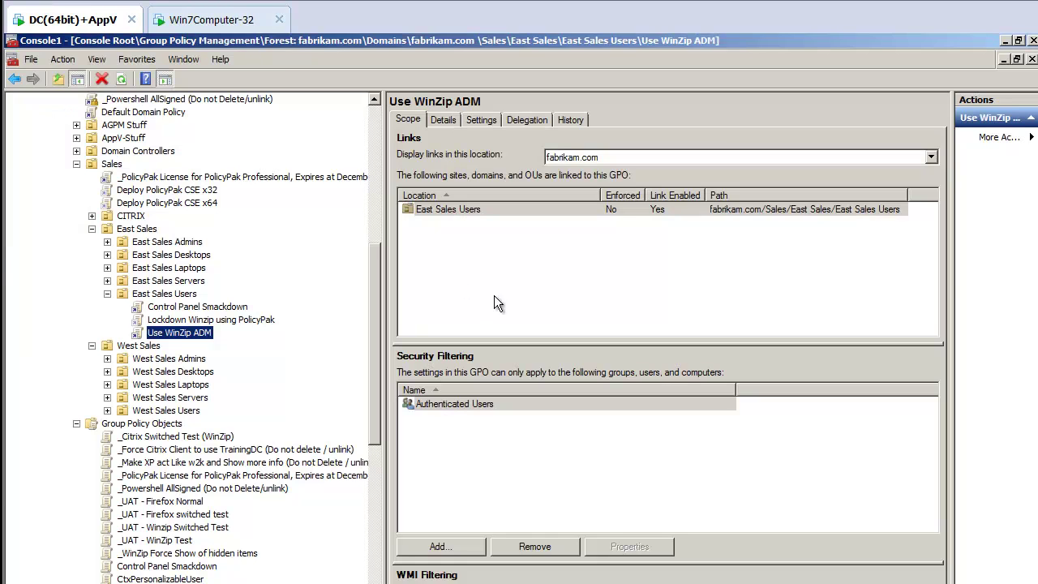
{"action": "right_click", "coordinate": [225, 308]}
{"action": "left_click", "coordinate": [267, 345]}
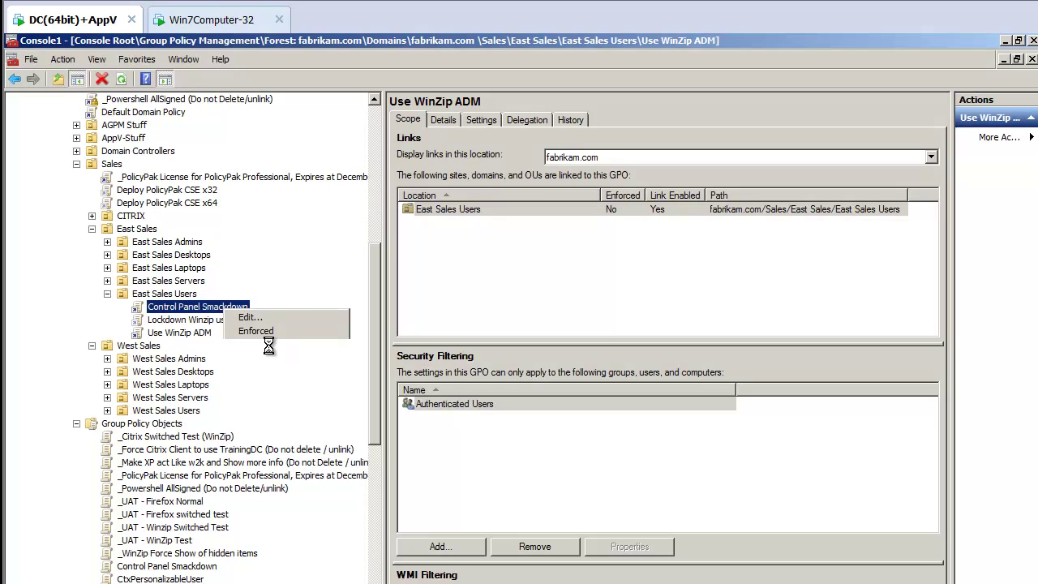
{"action": "right_click", "coordinate": [206, 335]}
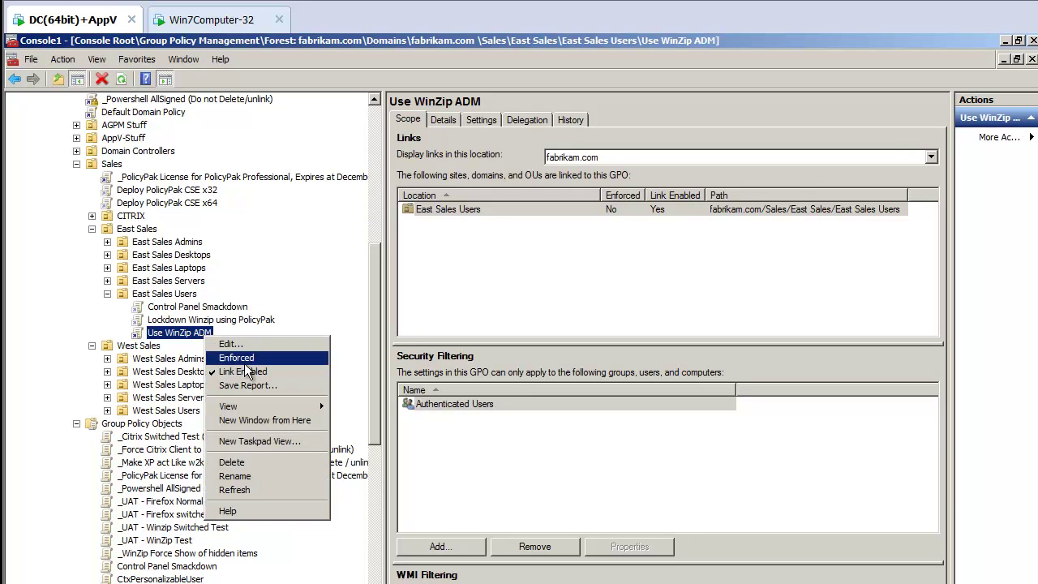
{"action": "left_click", "coordinate": [248, 371]}
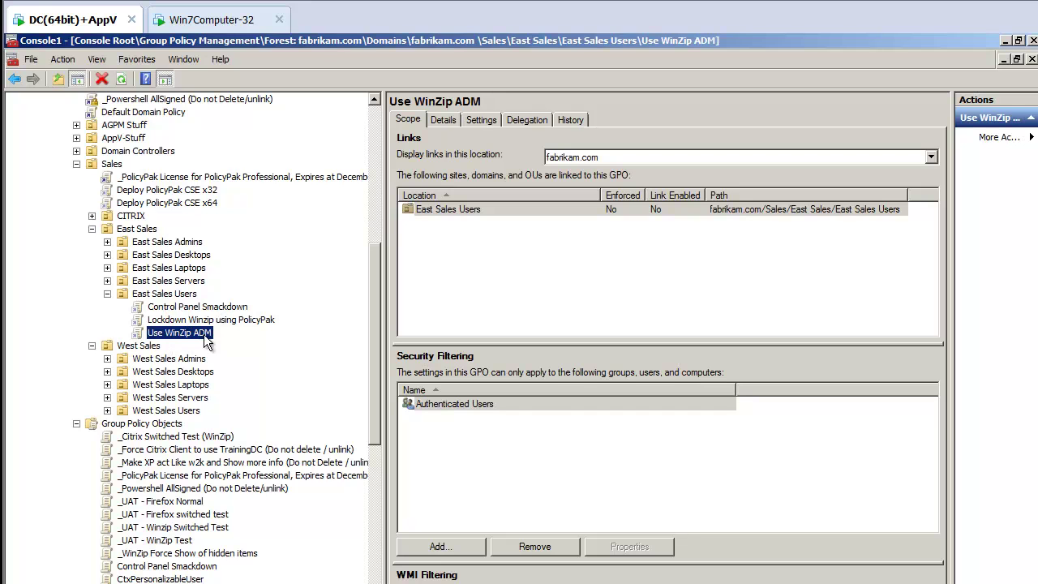
- Log back on to the Windows 7 machine
{"action": "left_click", "coordinate": [213, 20]}
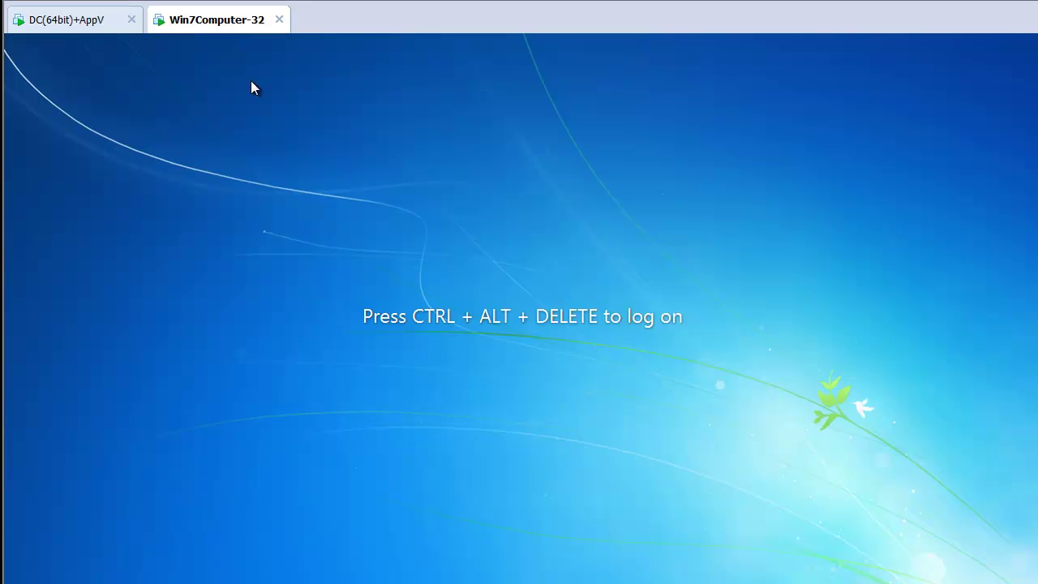
{"action": "key", "text": "ctrl+alt+Insert"}
{"action": "key", "text": "Return"}
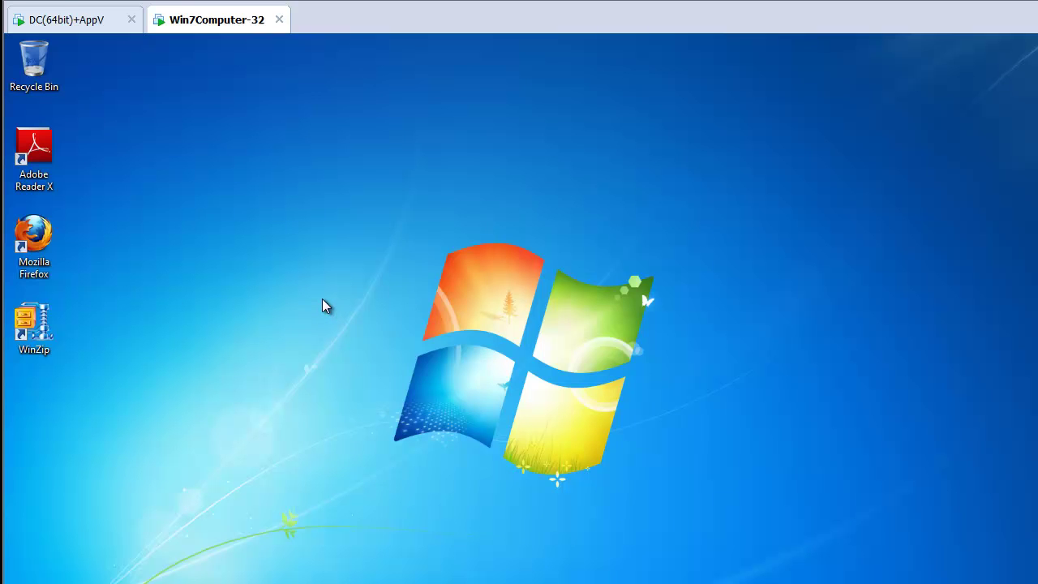
- Open Personalize from the desktop menu, now allowed, then close the window
{"action": "right_click", "coordinate": [357, 227]}
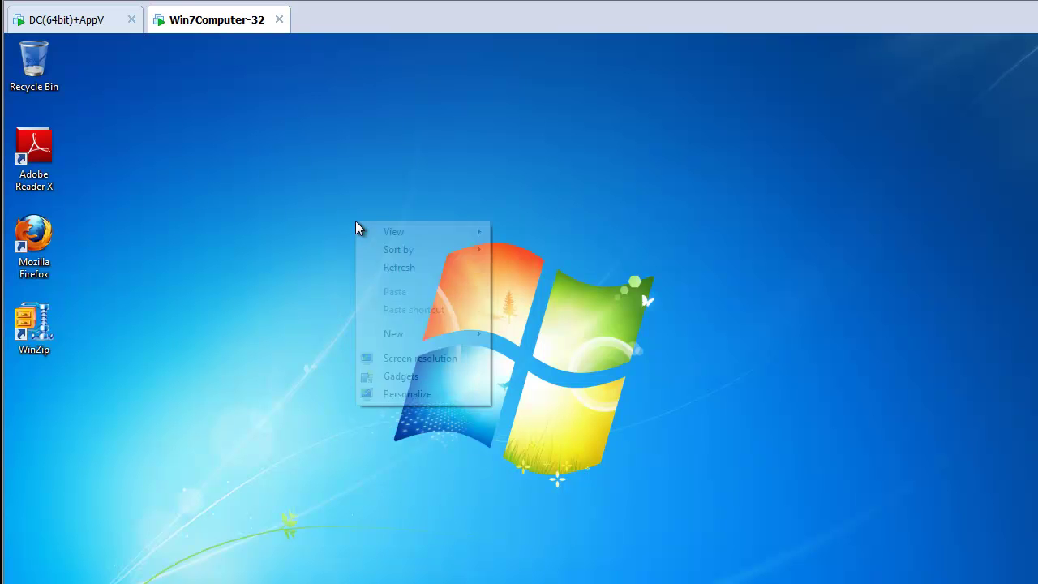
{"action": "left_click", "coordinate": [452, 398]}
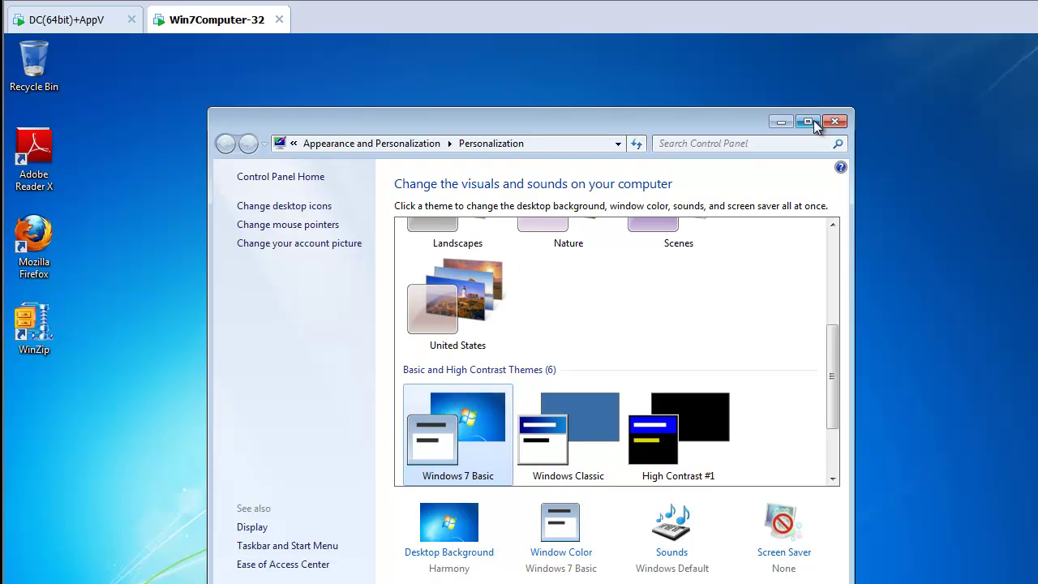
{"action": "left_click", "coordinate": [834, 122]}
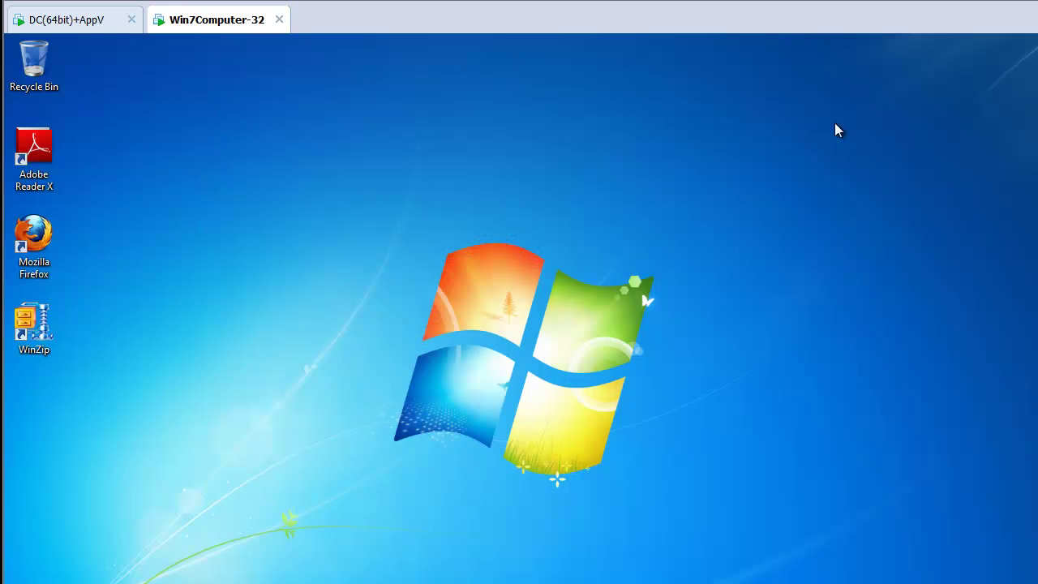
{"action": "double_click", "coordinate": [32, 341]}
{"action": "left_click", "coordinate": [197, 88]}
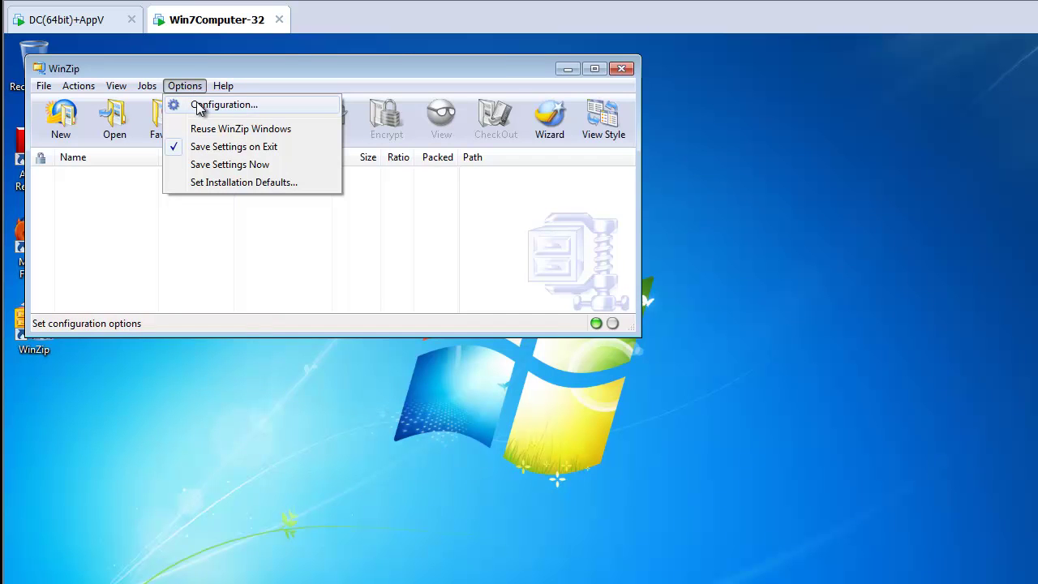
{"action": "left_click", "coordinate": [209, 111]}
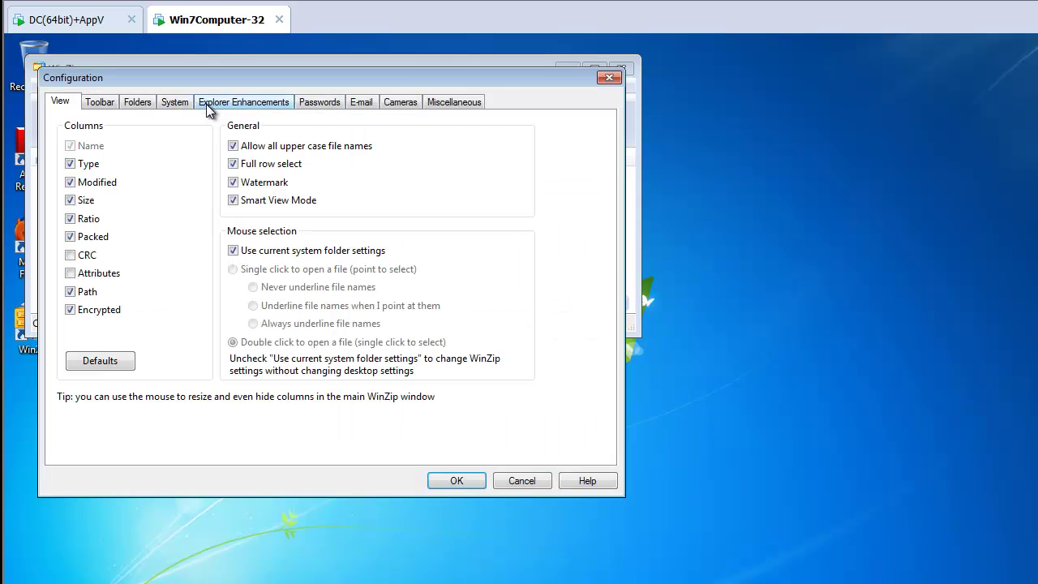
{"action": "left_click", "coordinate": [321, 101]}
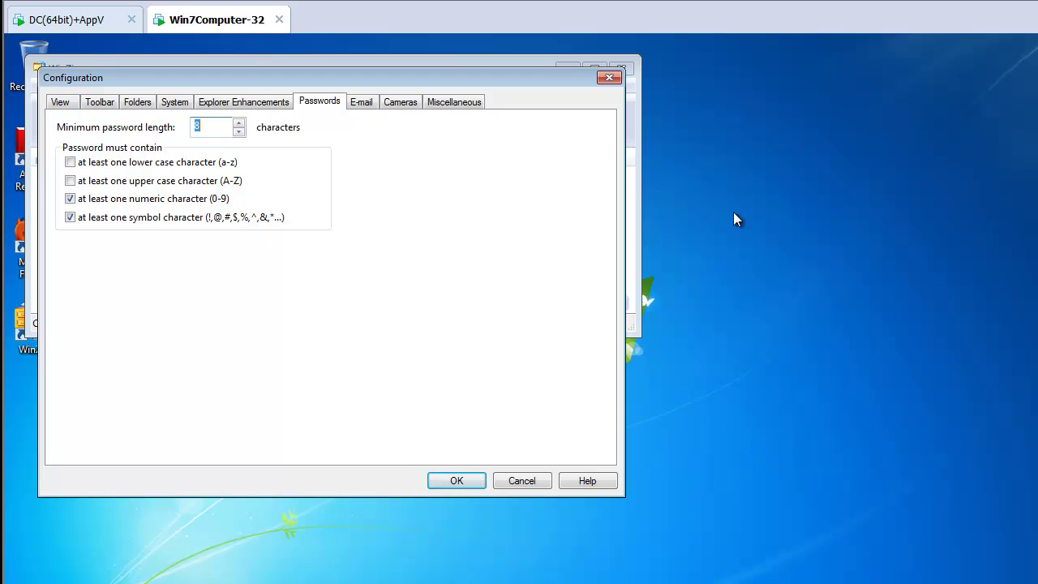
{"action": "right_click", "coordinate": [746, 229]}
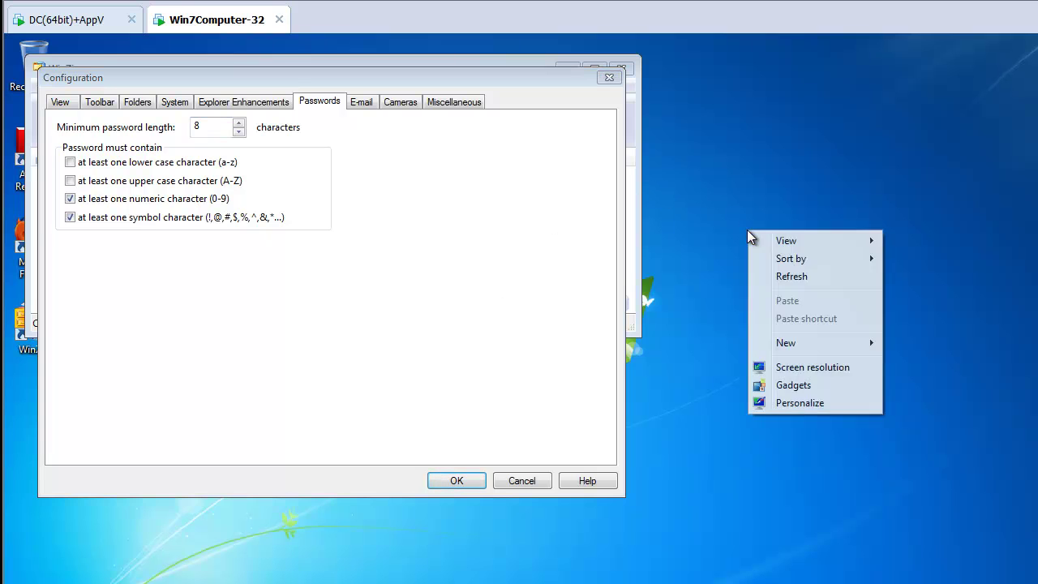
{"action": "left_click", "coordinate": [500, 318]}
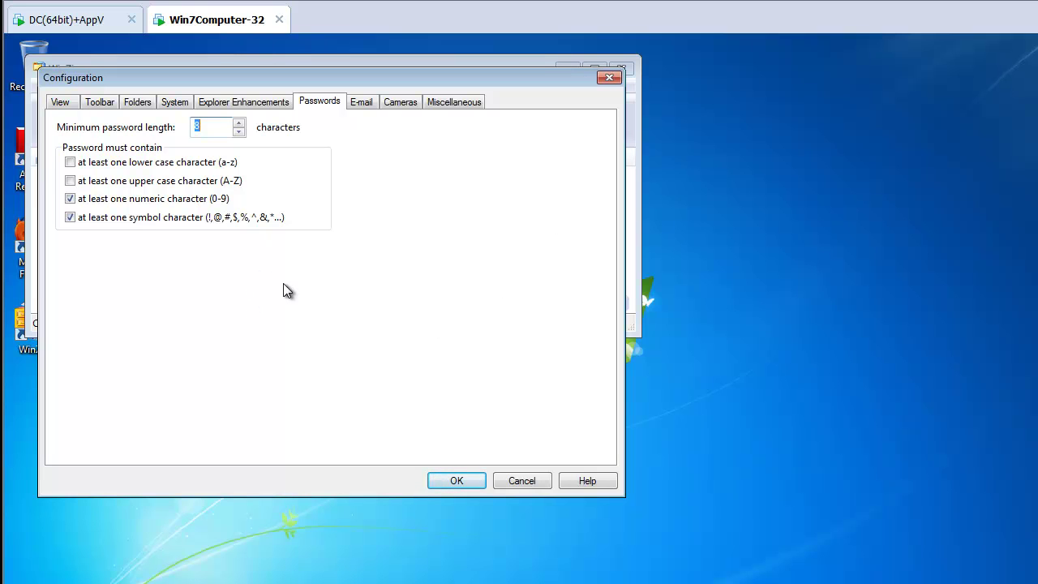
{"action": "left_click", "coordinate": [609, 78]}
{"action": "left_click", "coordinate": [620, 69]}
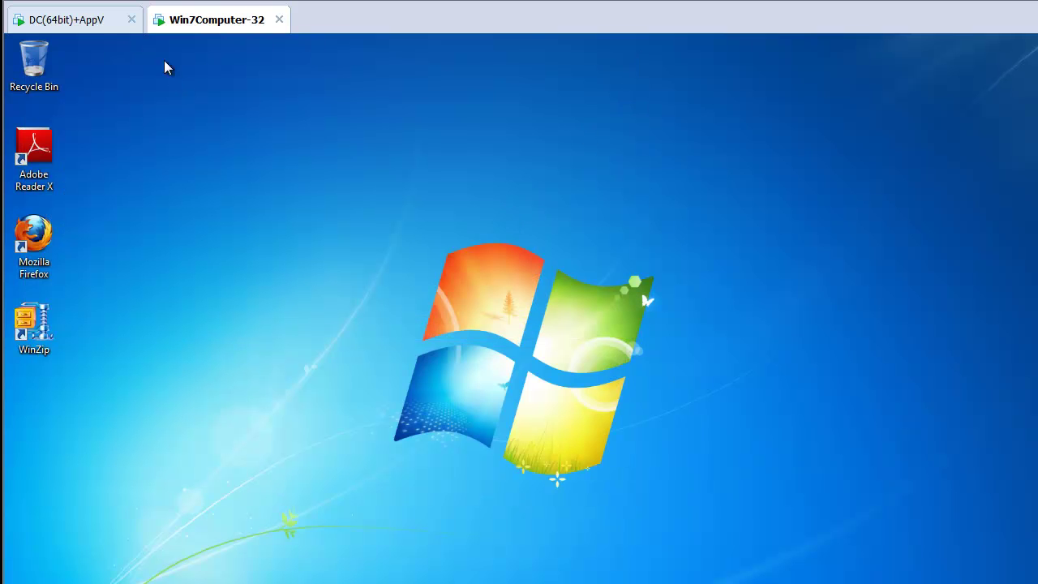
- On the domain controller, enable the Lockdown Winzip using PolicyPak link
{"action": "left_click", "coordinate": [96, 26]}
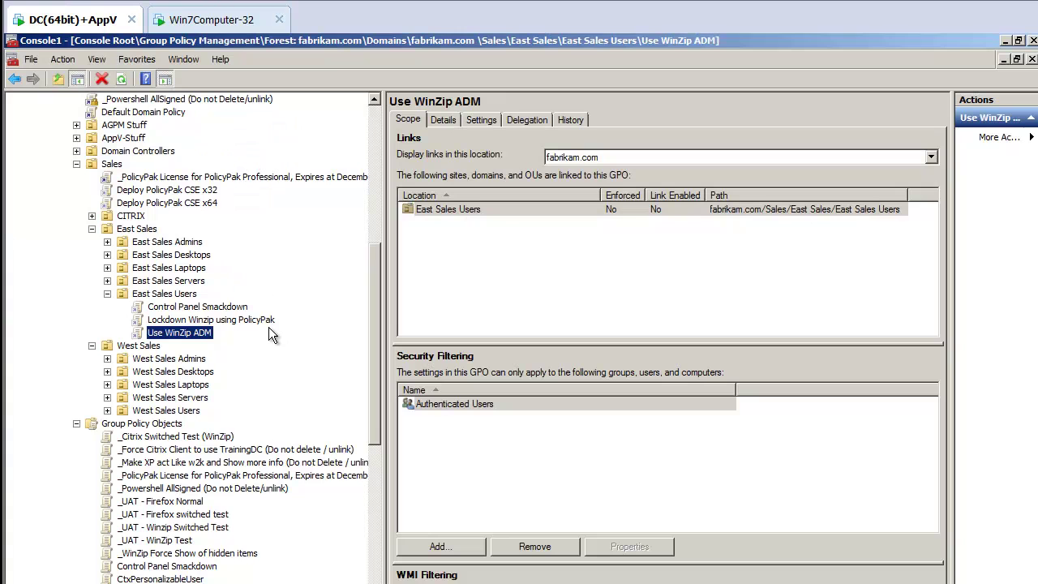
{"action": "right_click", "coordinate": [248, 321]}
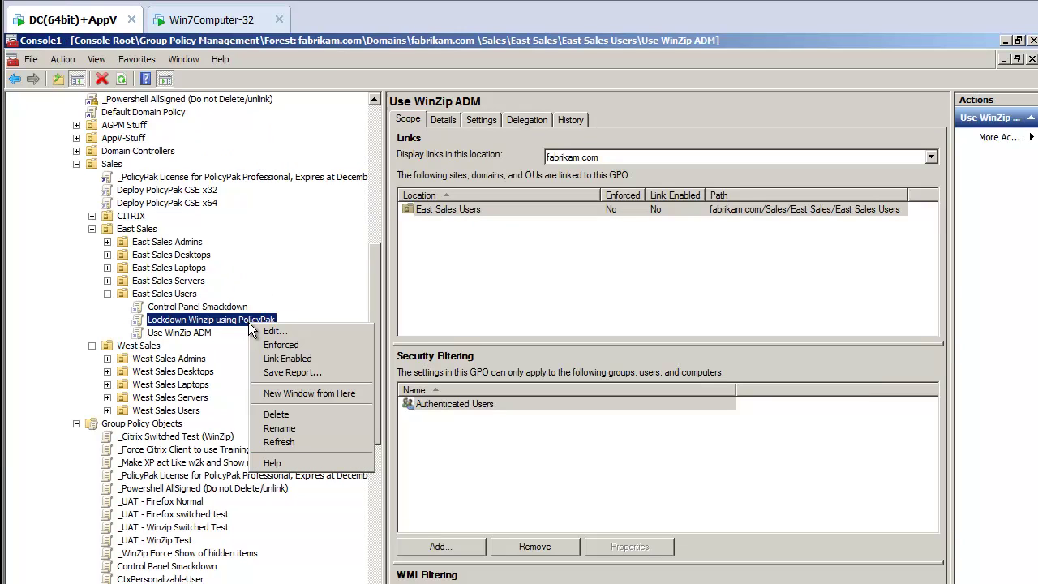
{"action": "left_click", "coordinate": [275, 358]}
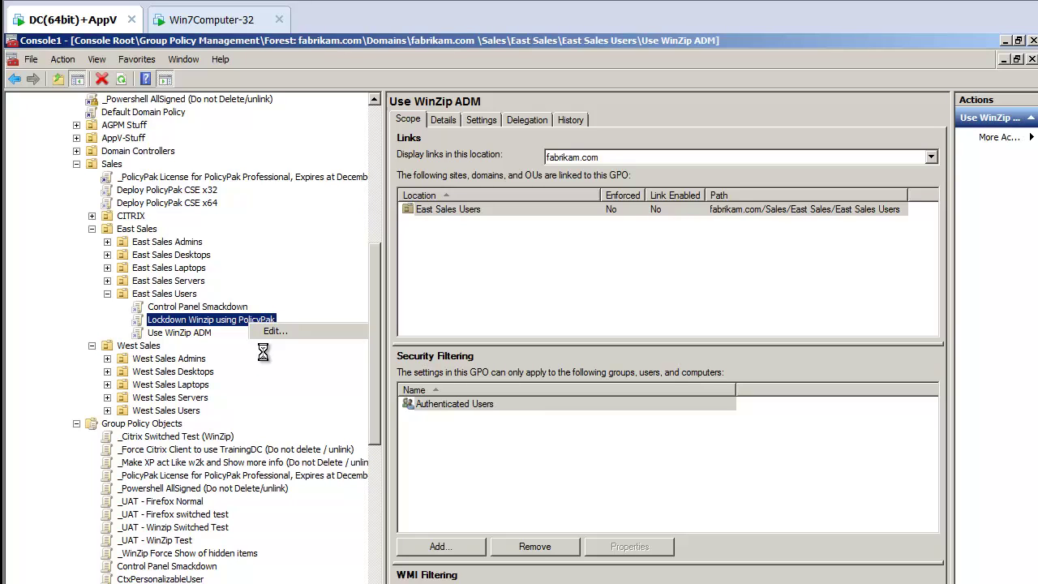
- Edit the Lockdown Winzip using PolicyPak GPO and show its user PolicyPak Applications list
{"action": "right_click", "coordinate": [219, 319]}
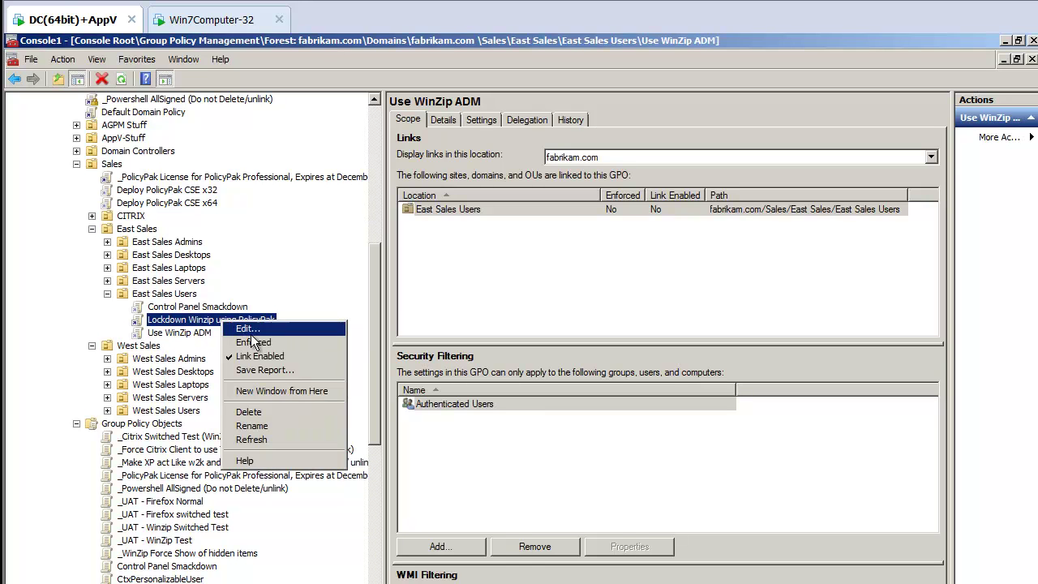
{"action": "left_click", "coordinate": [260, 329]}
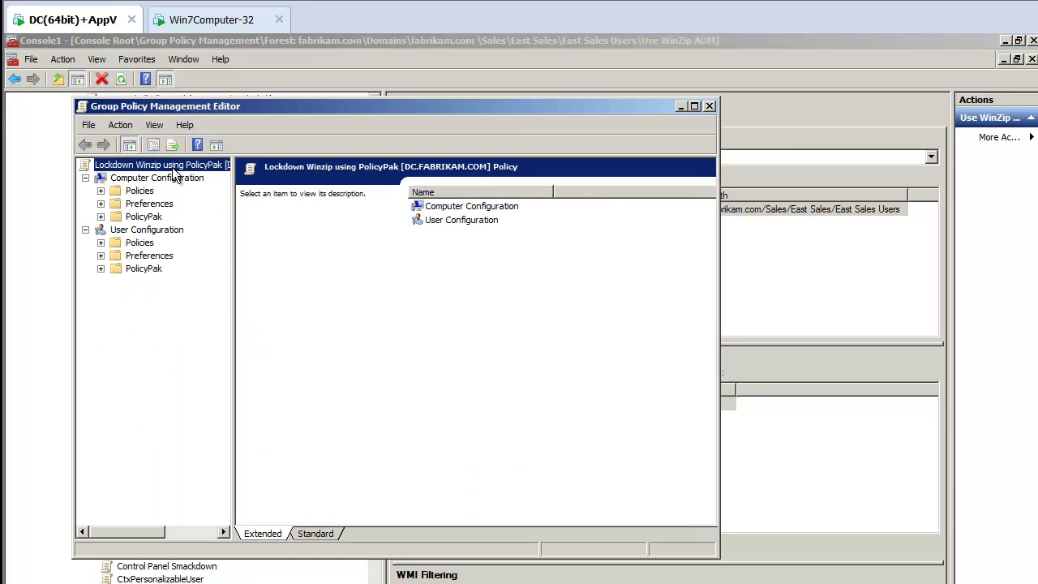
{"action": "double_click", "coordinate": [218, 110]}
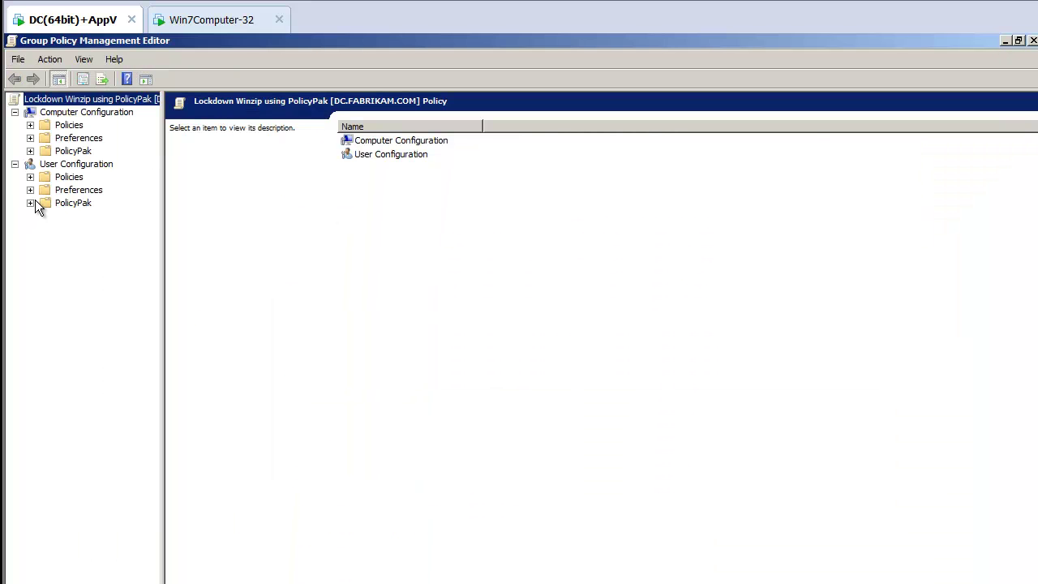
{"action": "left_click", "coordinate": [30, 203]}
{"action": "left_click", "coordinate": [80, 217]}
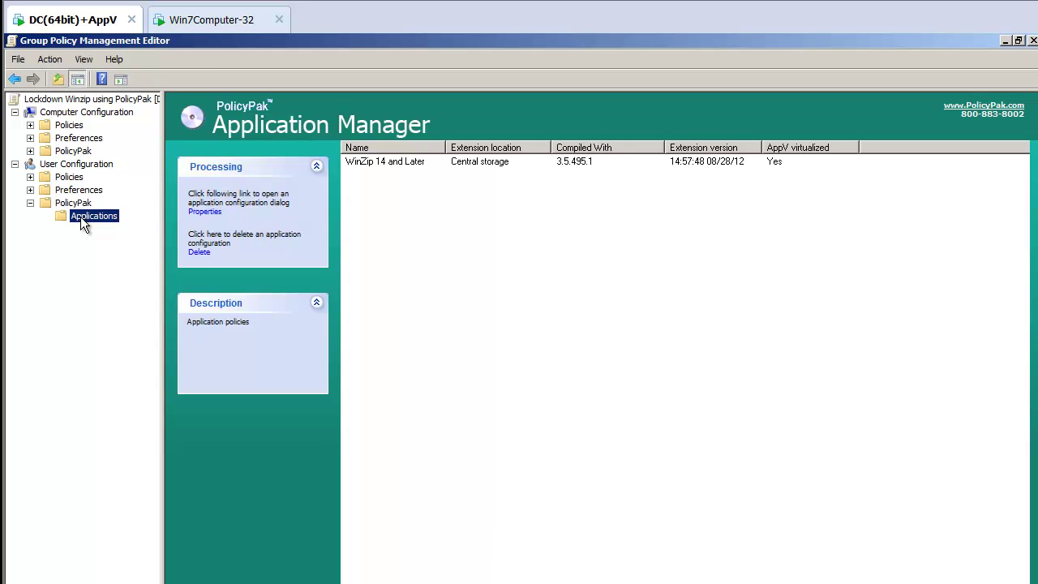
- Open the WinZip 14 and Later settings dialog from the Applications list
{"action": "right_click", "coordinate": [80, 217]}
{"action": "mouse_move", "coordinate": [114, 226]}
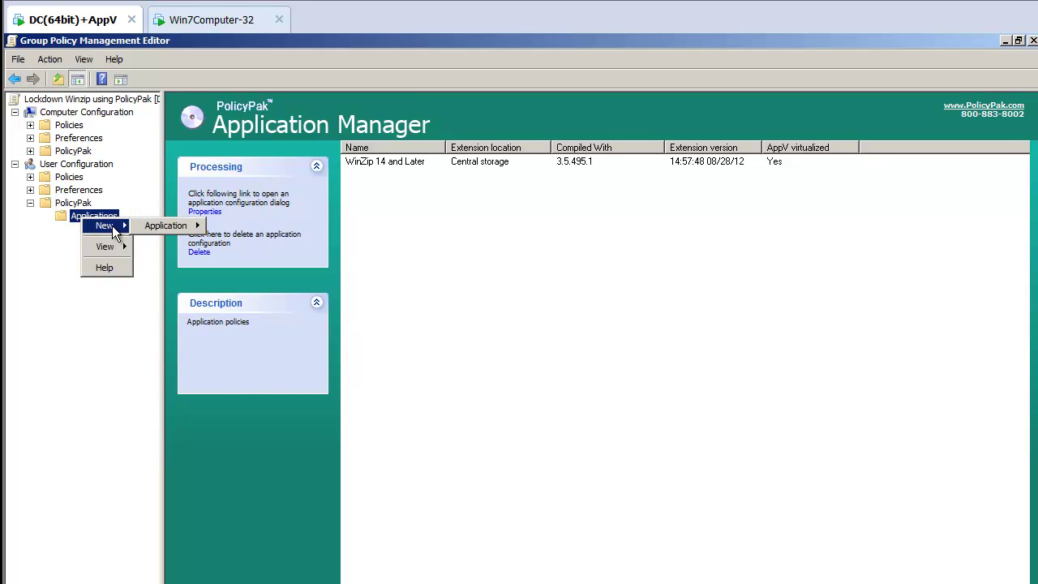
{"action": "mouse_move", "coordinate": [143, 233]}
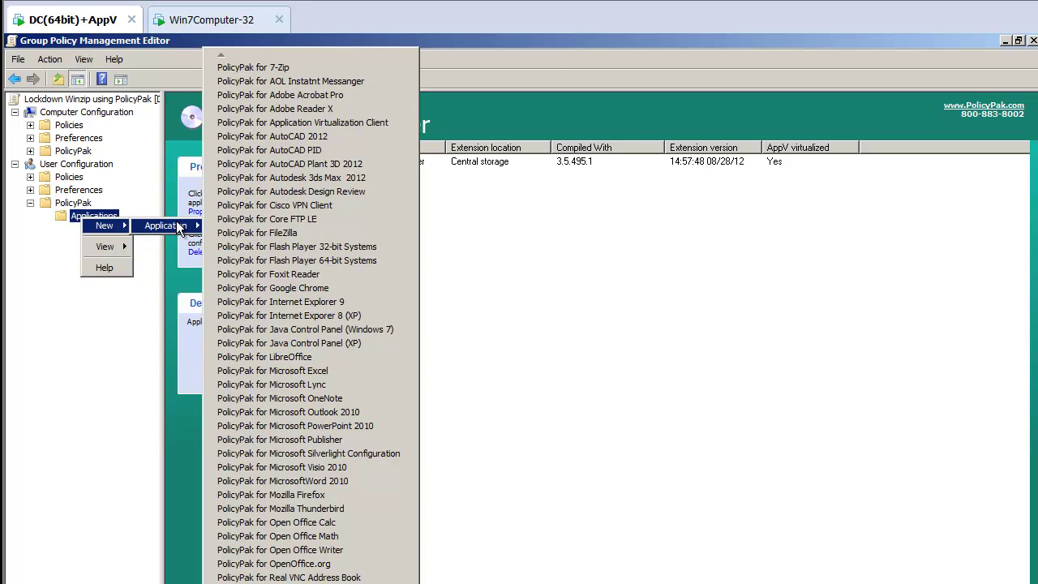
{"action": "left_click", "coordinate": [599, 274]}
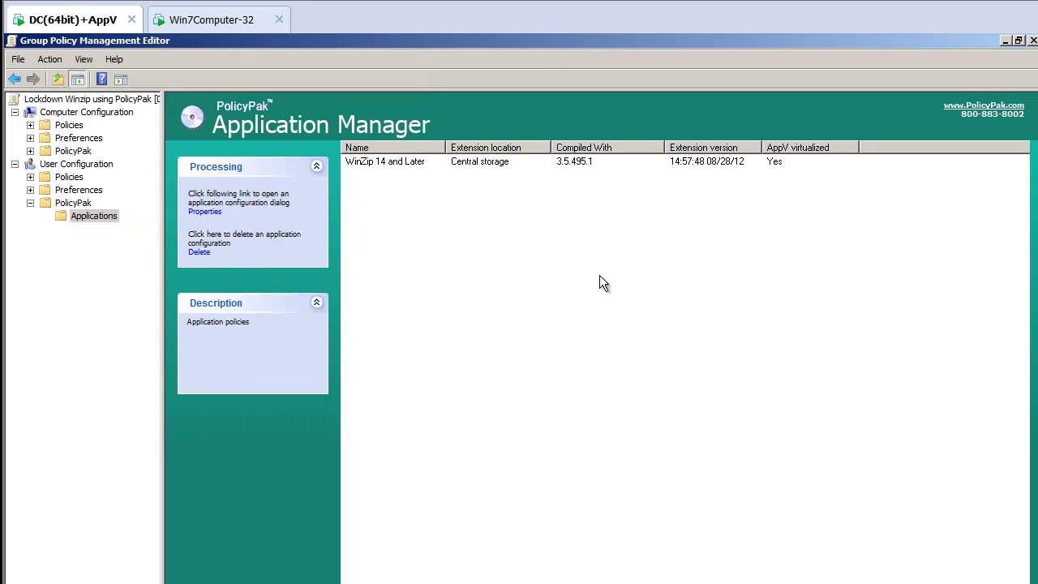
{"action": "double_click", "coordinate": [414, 169]}
{"action": "left_click_drag", "start_coordinate": [370, 56], "coordinate": [585, 193]}
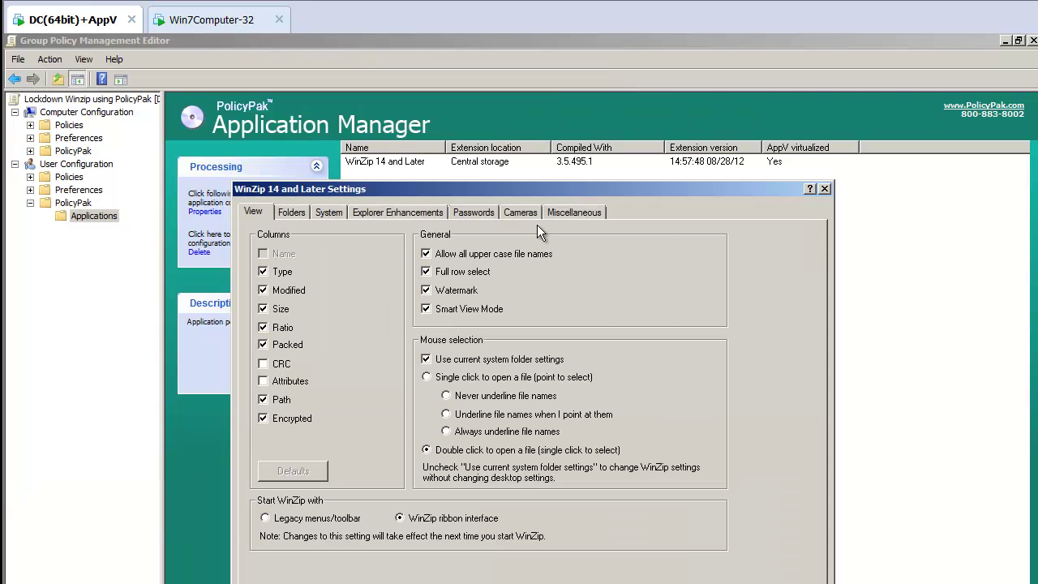
- On the Passwords tab, review each character rule's delivery options and raise minimum length to 11
{"action": "left_click", "coordinate": [480, 215]}
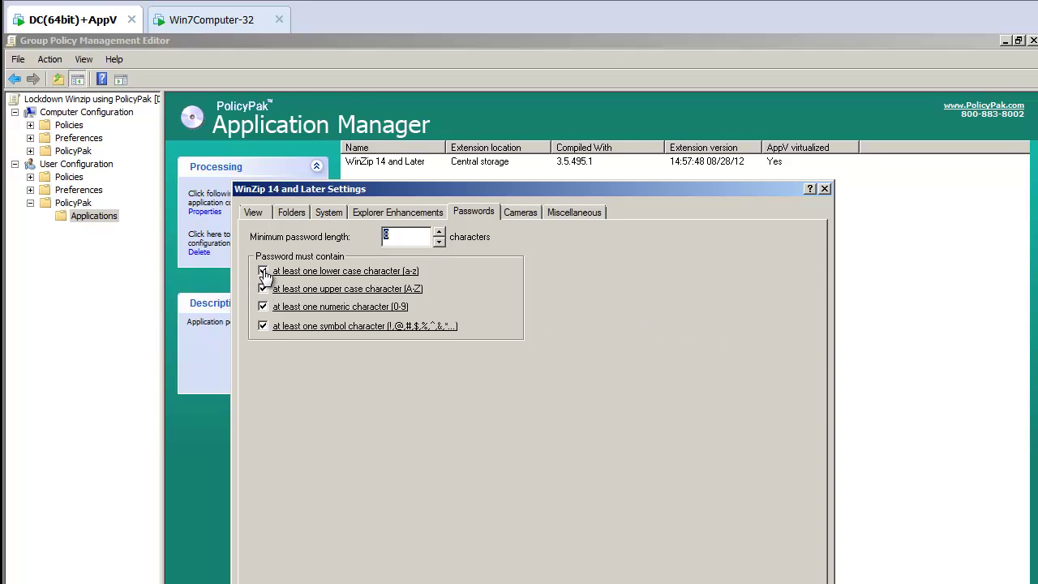
{"action": "right_click", "coordinate": [344, 330]}
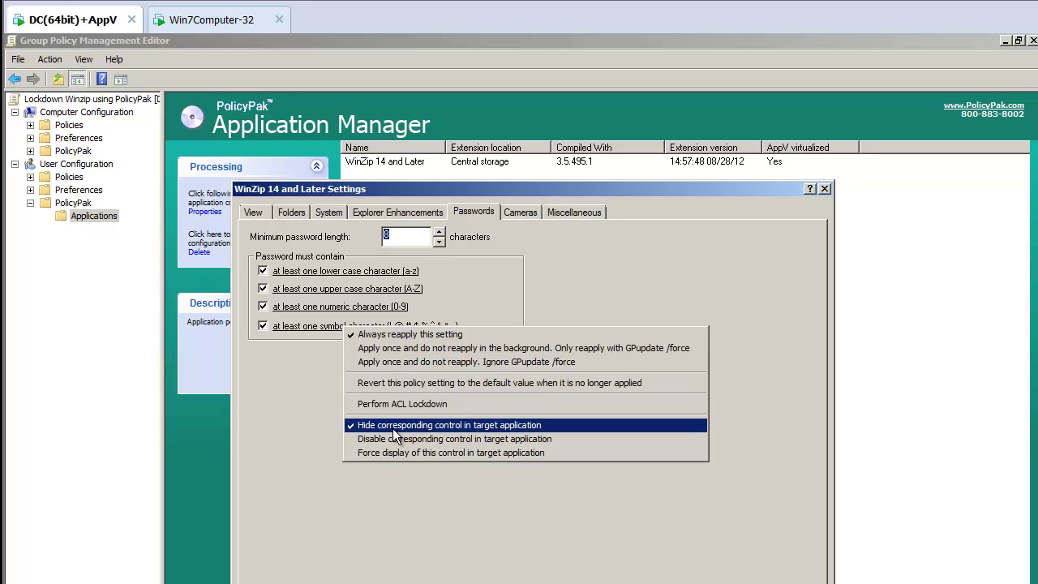
{"action": "right_click", "coordinate": [351, 305]}
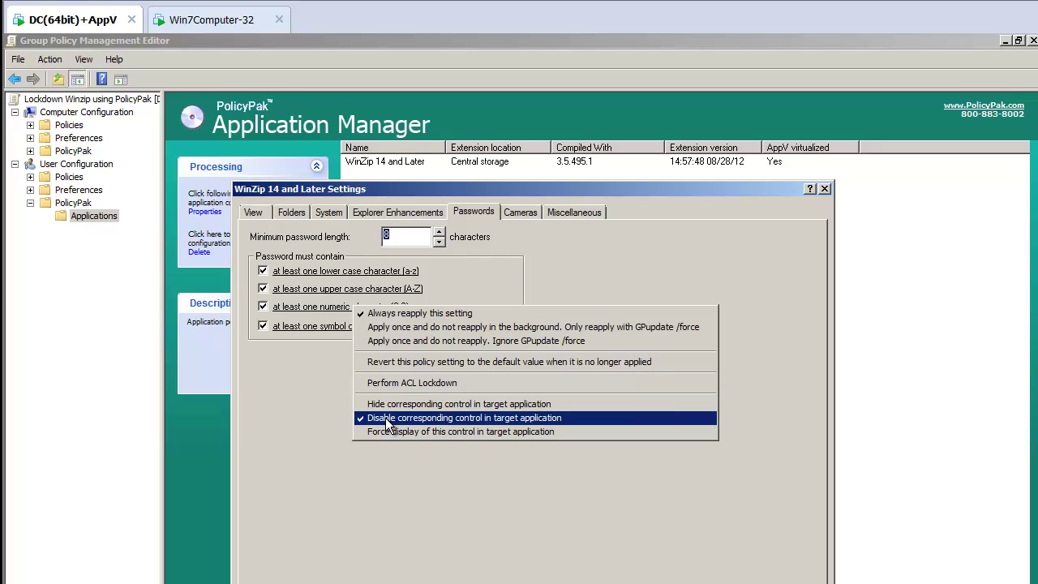
{"action": "right_click", "coordinate": [366, 276]}
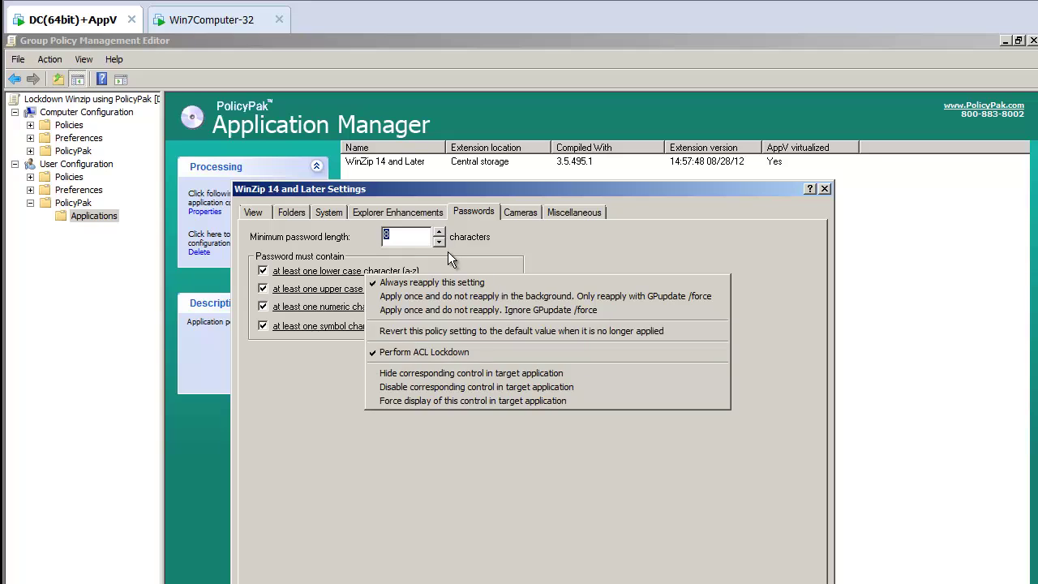
{"action": "left_click", "coordinate": [422, 231]}
{"action": "left_click", "coordinate": [438, 232]}
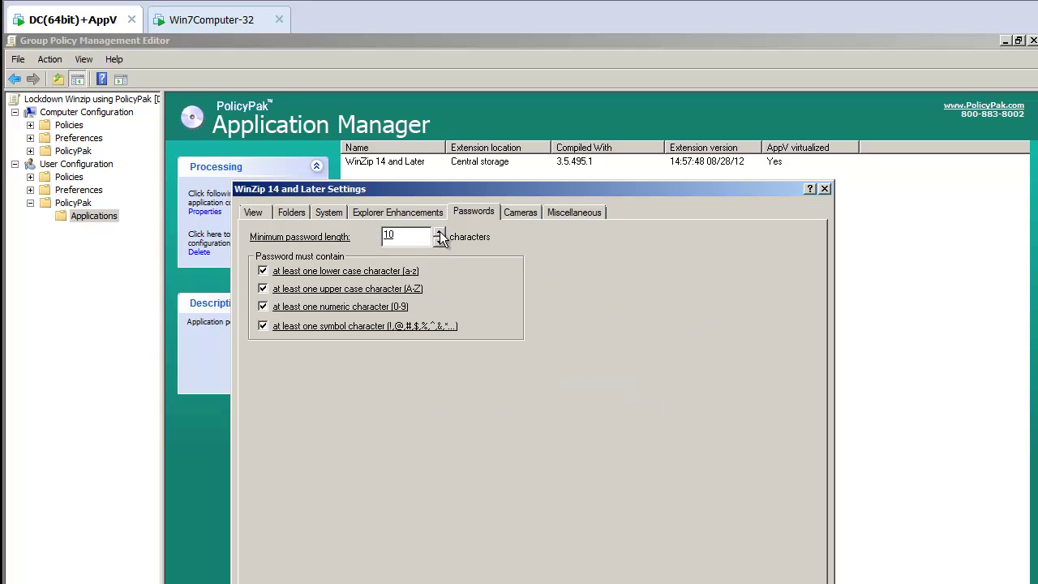
{"action": "left_click", "coordinate": [438, 232]}
- Mark the length, numeric, symbol, lower-case and upper-case rules to revert when the policy no longer applies
{"action": "right_click", "coordinate": [414, 236]}
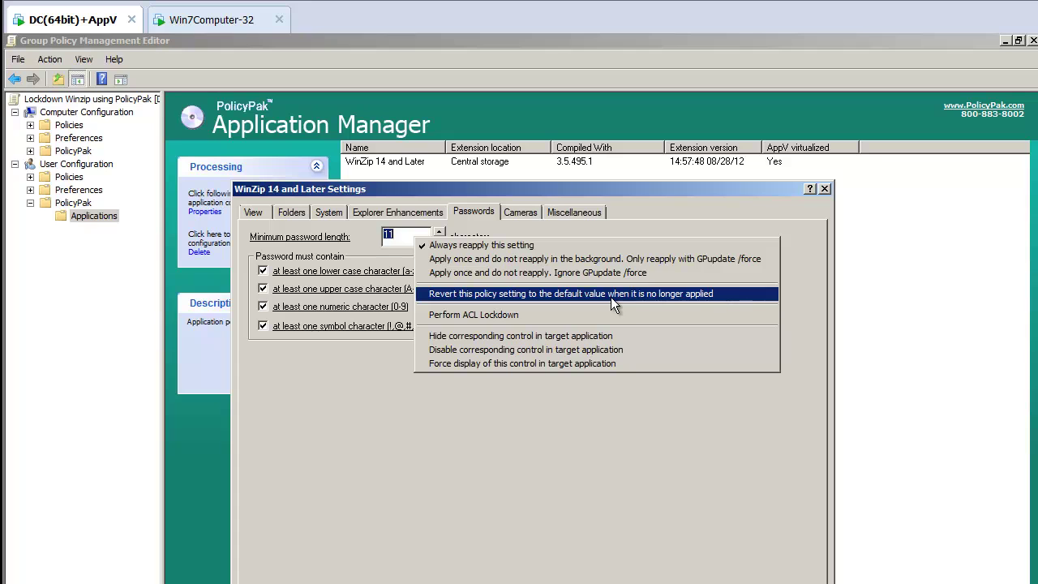
{"action": "left_click", "coordinate": [610, 296]}
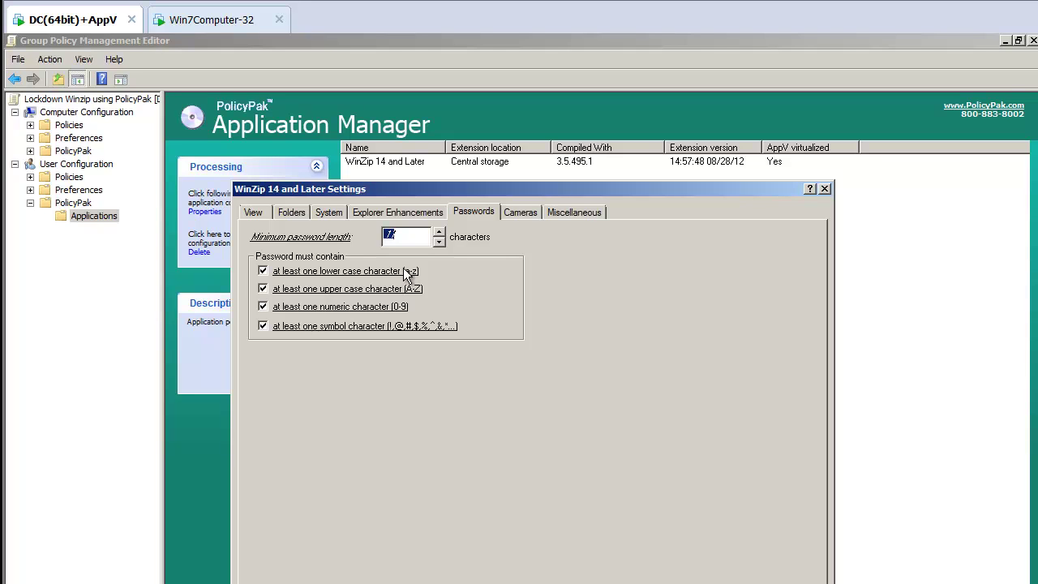
{"action": "right_click", "coordinate": [396, 307]}
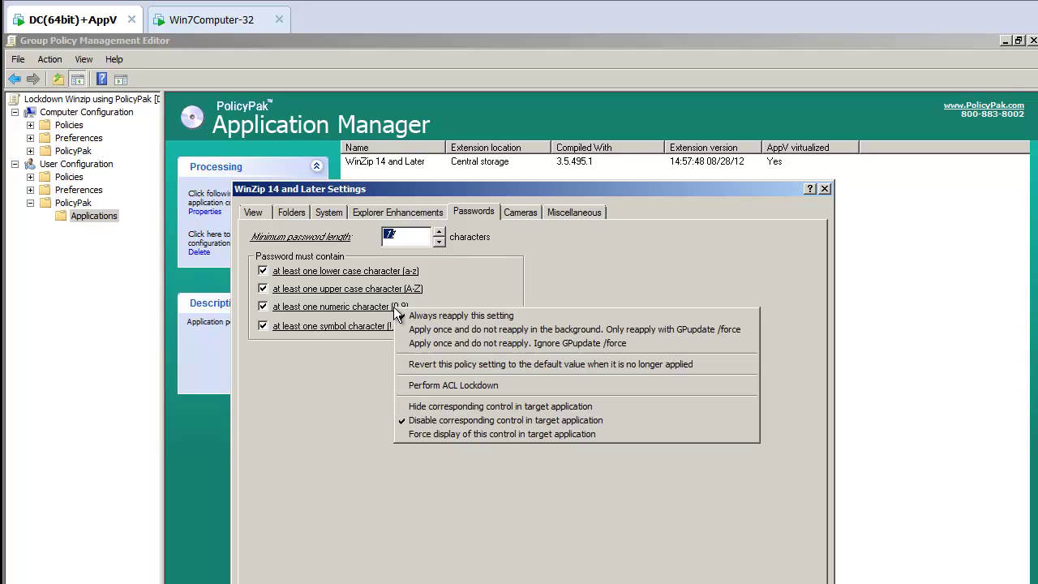
{"action": "left_click", "coordinate": [433, 363]}
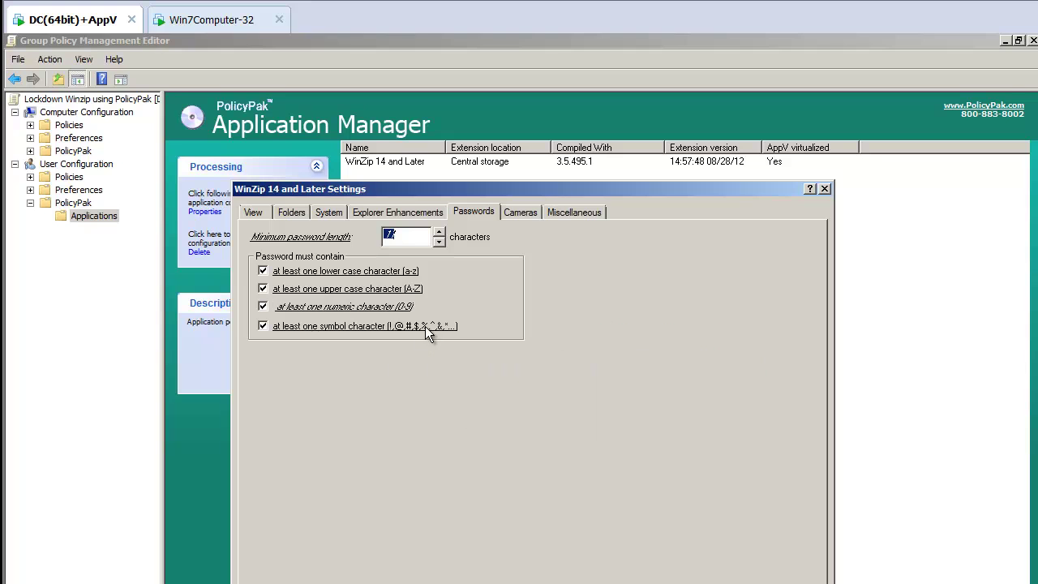
{"action": "right_click", "coordinate": [425, 326]}
{"action": "left_click", "coordinate": [467, 385]}
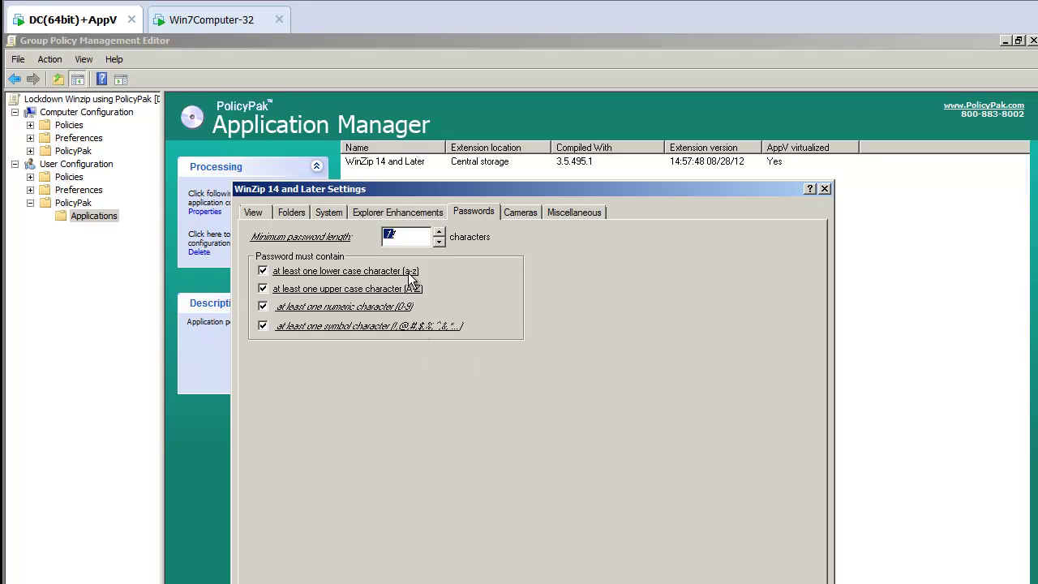
{"action": "right_click", "coordinate": [408, 272]}
{"action": "left_click", "coordinate": [452, 330]}
{"action": "right_click", "coordinate": [413, 289]}
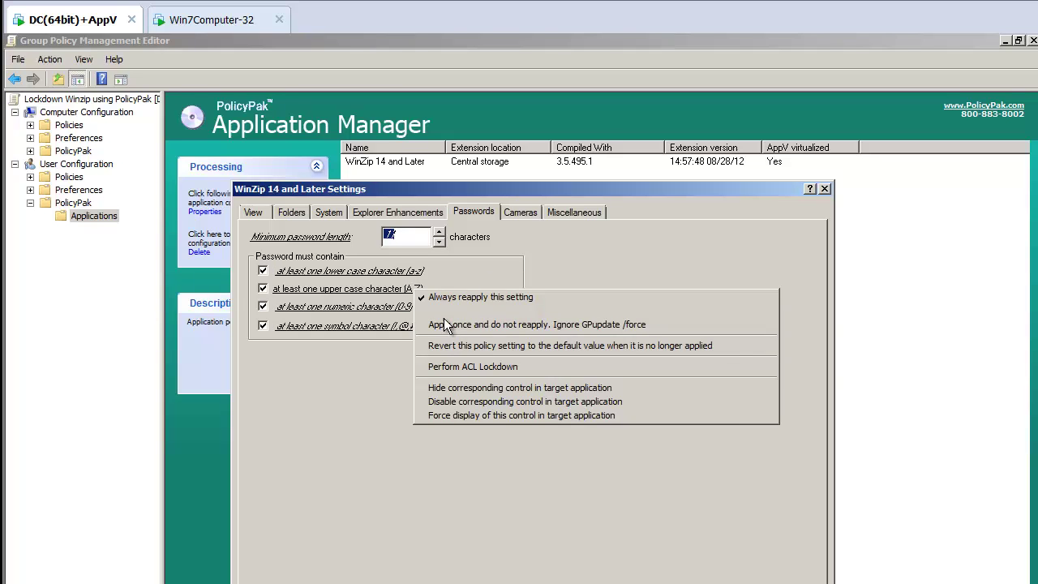
{"action": "left_click", "coordinate": [455, 348]}
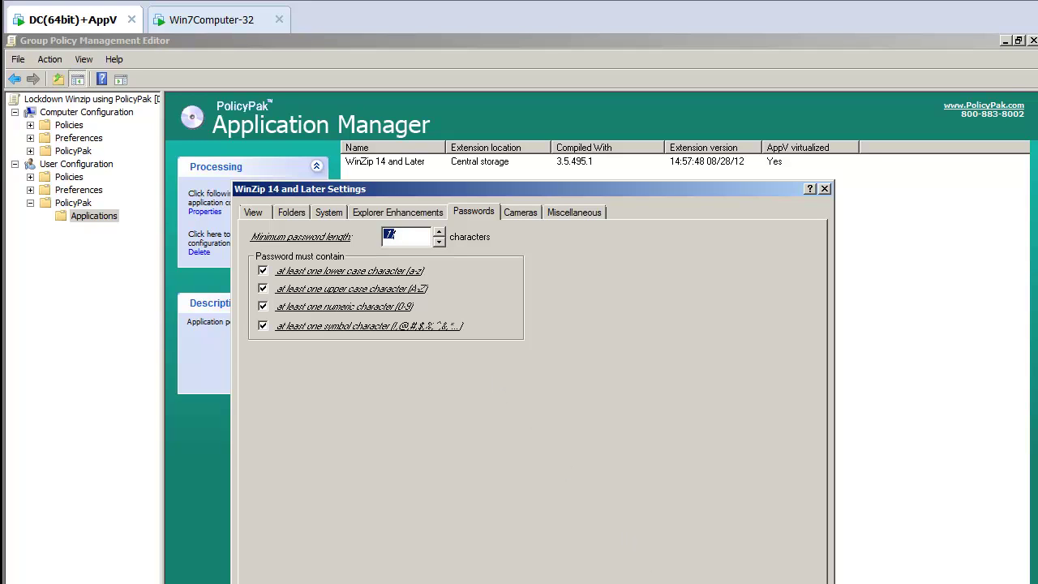
- Save the WinZip policy with an 11-character minimum password length
{"action": "type", "text": "11"}
{"action": "key", "text": "Return"}
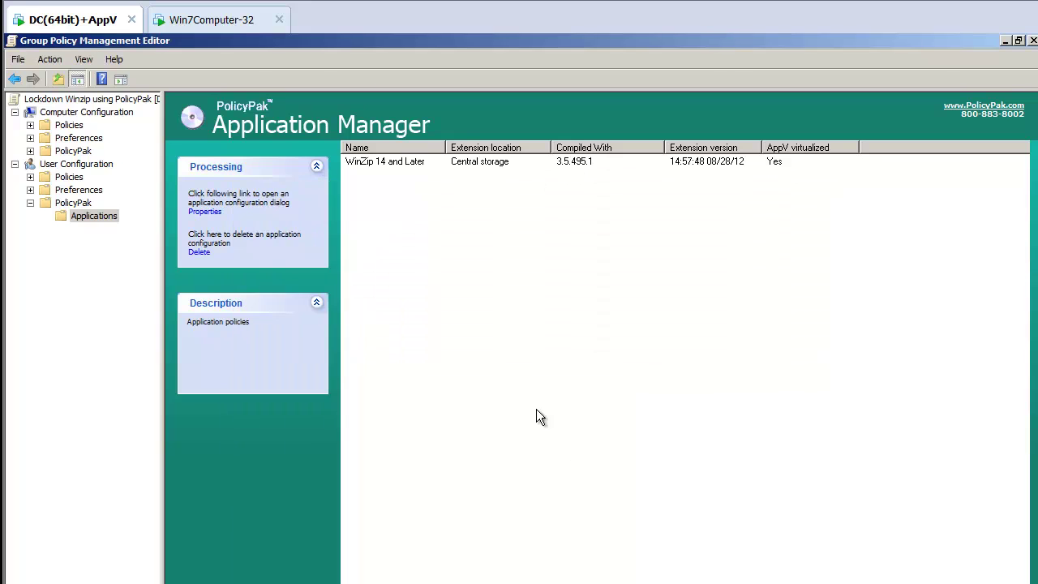
{"action": "left_click", "coordinate": [234, 24]}
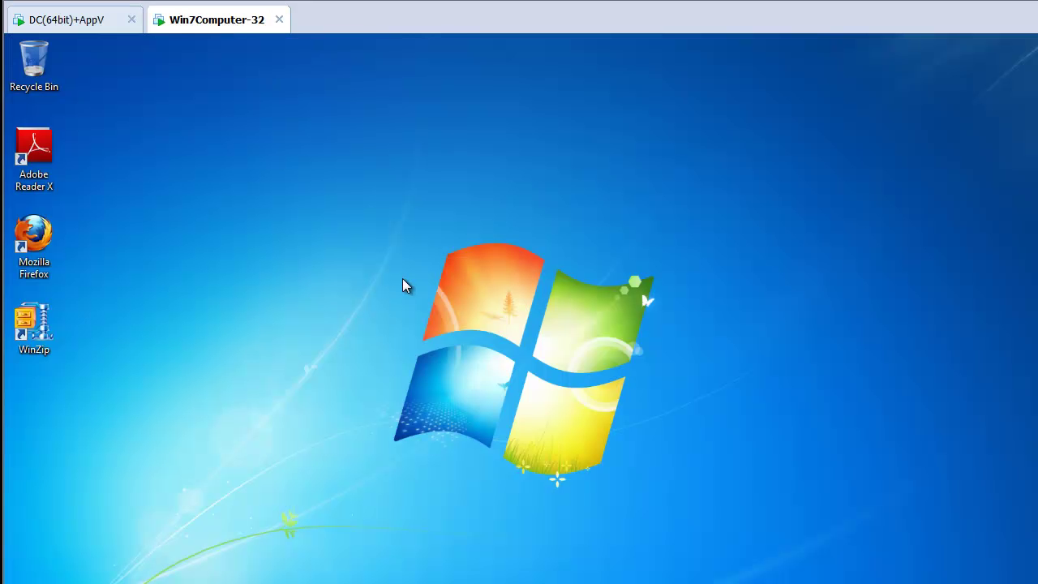
- Run gpupdate from a Command Prompt on the Windows 7 computer and centre the window
{"action": "key", "text": "super"}
{"action": "type", "text": "cmd"}
{"action": "key", "text": "Return"}
{"action": "type", "text": "gpupdate"}
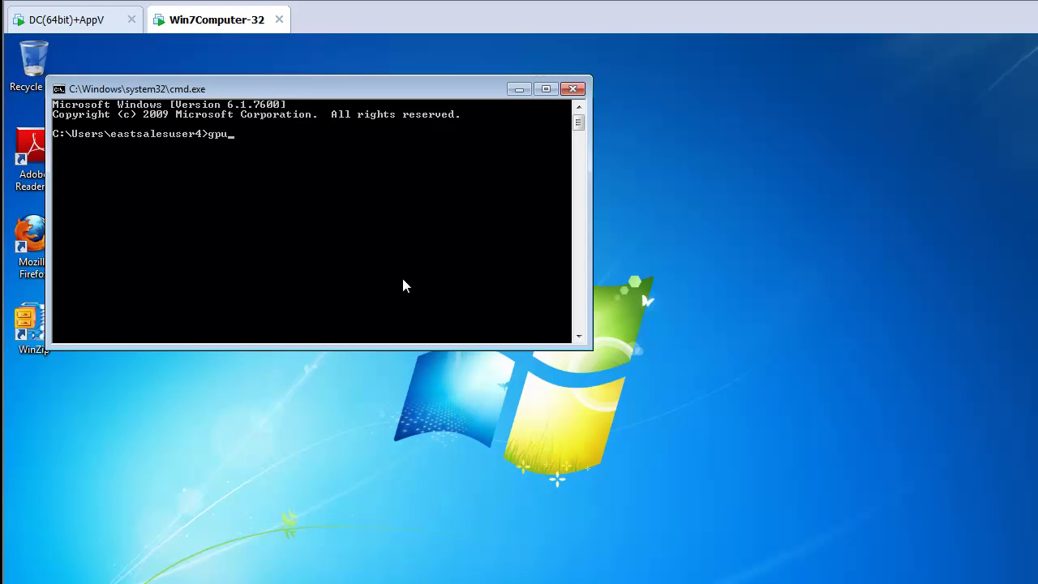
{"action": "key", "text": "Return"}
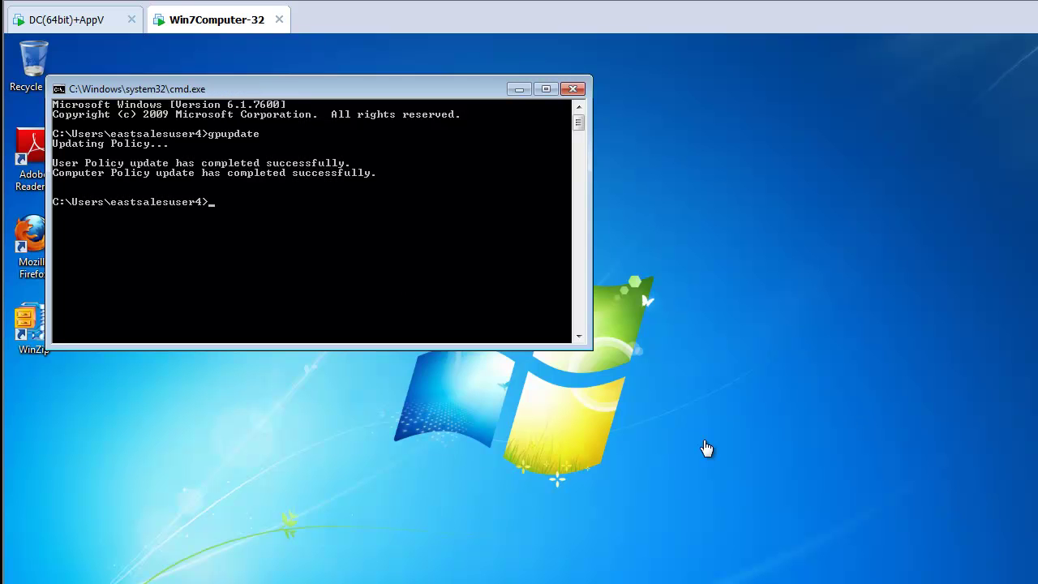
{"action": "left_click_drag", "start_coordinate": [285, 90], "coordinate": [454, 237]}
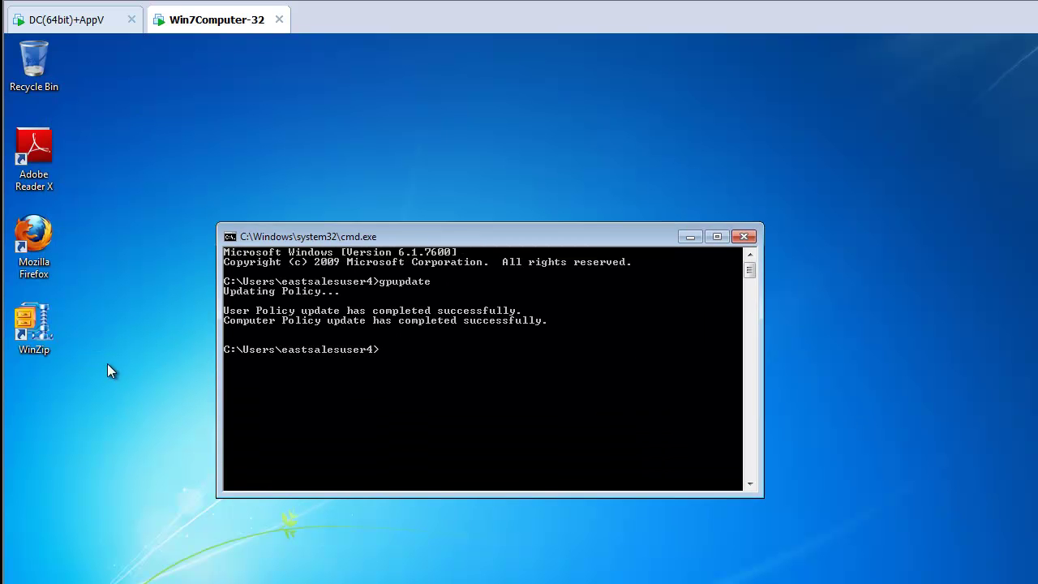
- Launch WinZip and view the Passwords settings under Options > Configuration
{"action": "double_click", "coordinate": [39, 333]}
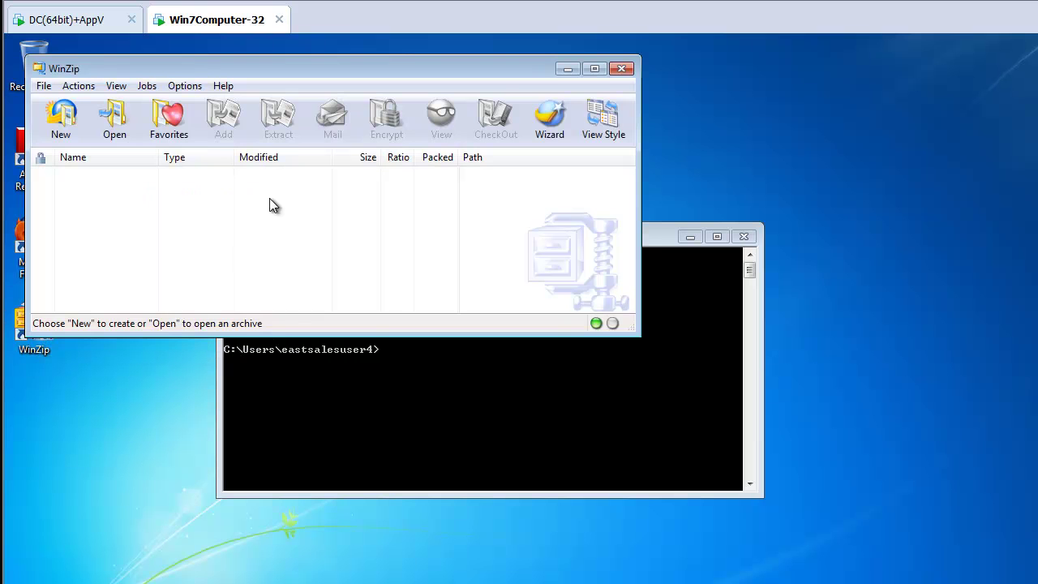
{"action": "left_click", "coordinate": [184, 86]}
{"action": "left_click", "coordinate": [211, 103]}
{"action": "left_click", "coordinate": [318, 101]}
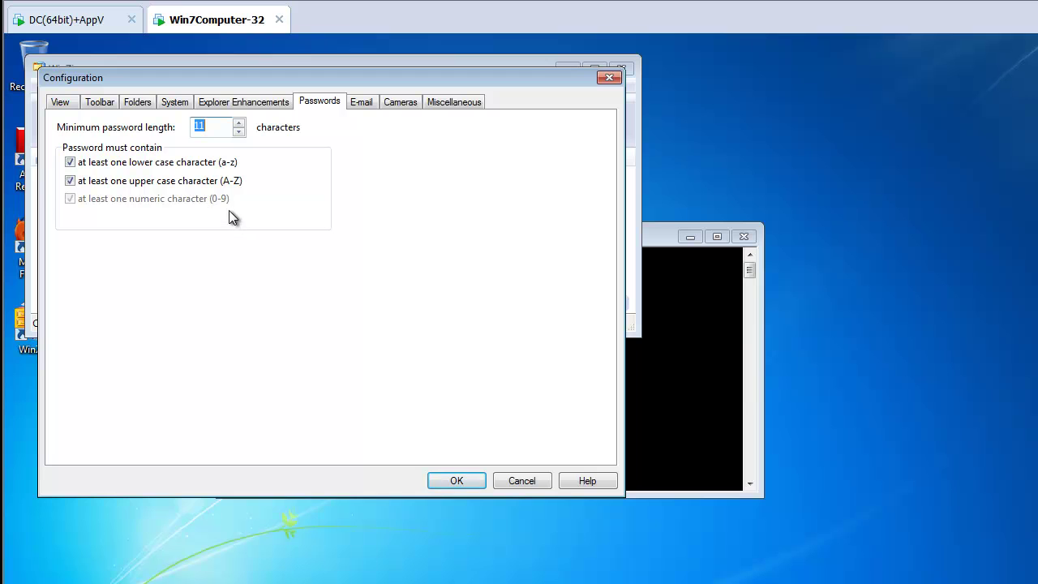
- Try to untick the lower- and upper-case rules, set minimum length to 7, and apply with OK
{"action": "left_click", "coordinate": [212, 162]}
{"action": "left_click", "coordinate": [206, 178]}
{"action": "left_click", "coordinate": [241, 133]}
{"action": "triple_click", "coordinate": [241, 132]}
{"action": "left_click", "coordinate": [458, 480]}
- Reopen the configuration to confirm the 11-character rules persist, then close all windows
{"action": "left_click", "coordinate": [192, 88]}
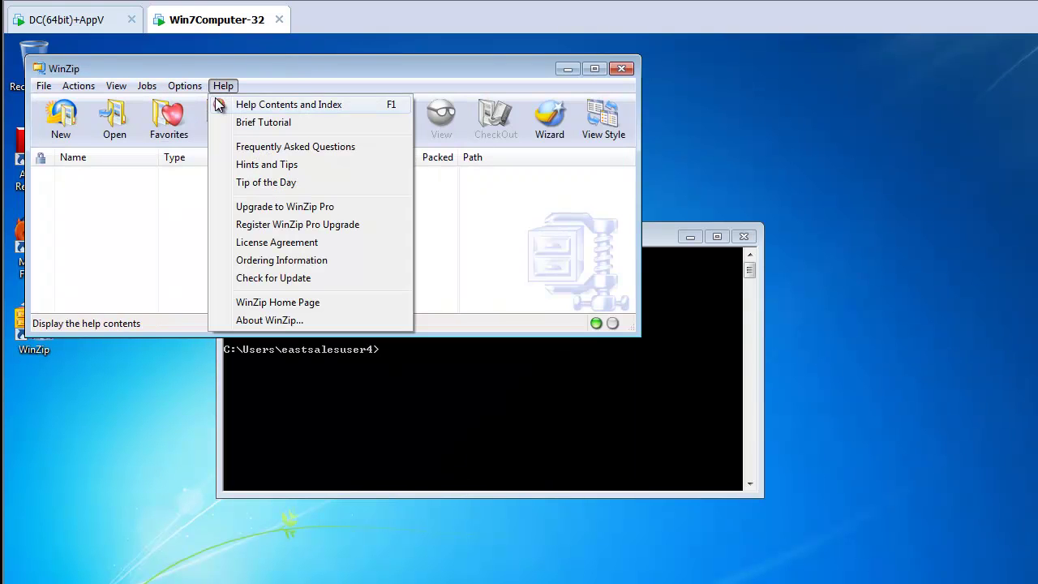
{"action": "left_click", "coordinate": [199, 105]}
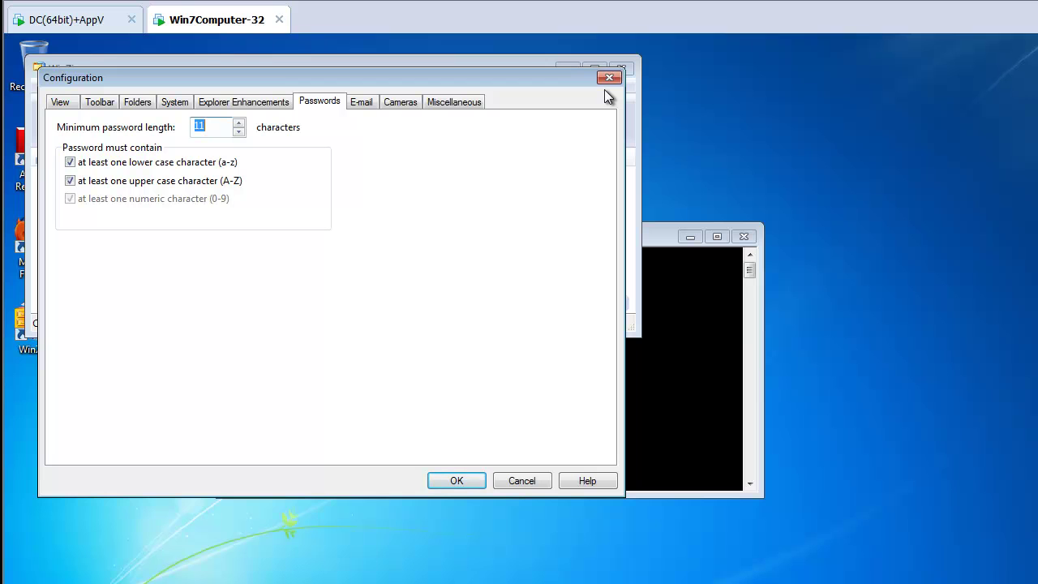
{"action": "left_click", "coordinate": [221, 127]}
{"action": "left_click", "coordinate": [610, 77]}
{"action": "left_click", "coordinate": [621, 69]}
{"action": "left_click", "coordinate": [743, 236]}
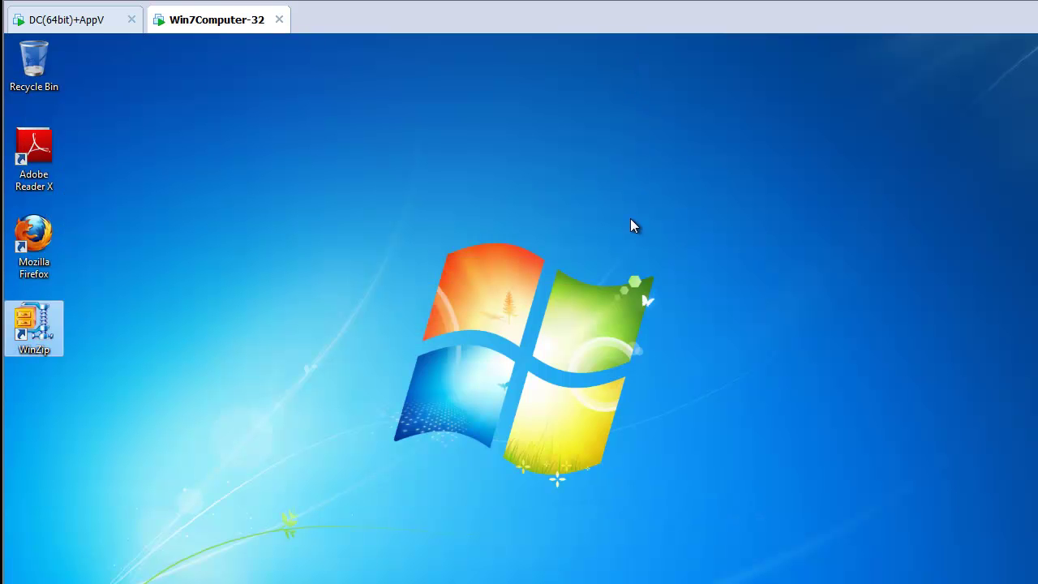
- Untick Link Enabled for 'Lockdown Winzip using PolicyPak' under East Sales Users, then return to Windows 7
{"action": "left_click", "coordinate": [71, 21]}
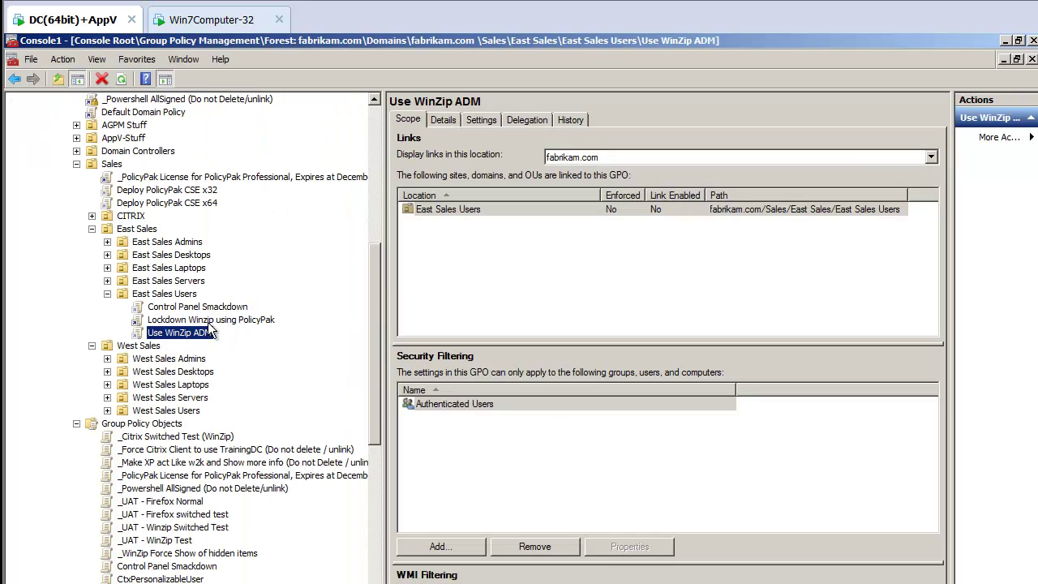
{"action": "right_click", "coordinate": [209, 320]}
{"action": "left_click", "coordinate": [248, 358]}
{"action": "left_click", "coordinate": [201, 24]}
- Rerun gpupdate from a new Command Prompt on Win7Computer-32
{"action": "key", "text": "super"}
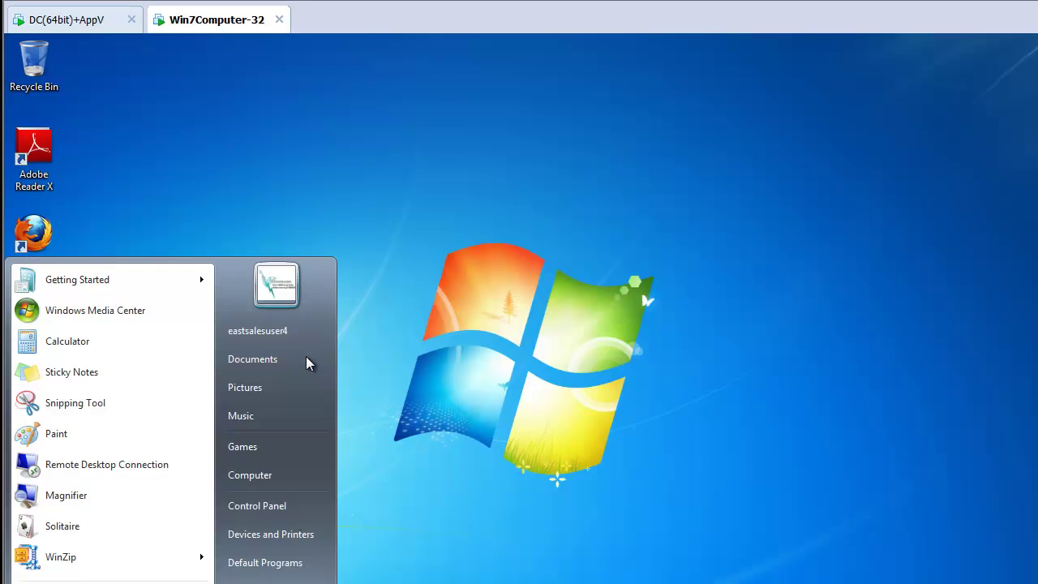
{"action": "type", "text": "cmd"}
{"action": "key", "text": "Return"}
{"action": "type", "text": "gpupdate"}
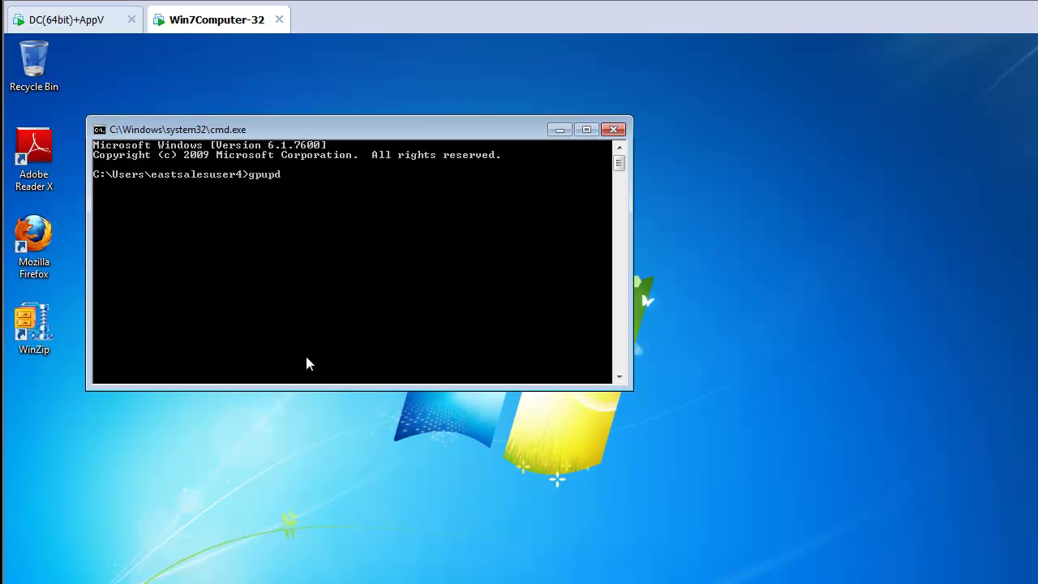
{"action": "key", "text": "Return"}
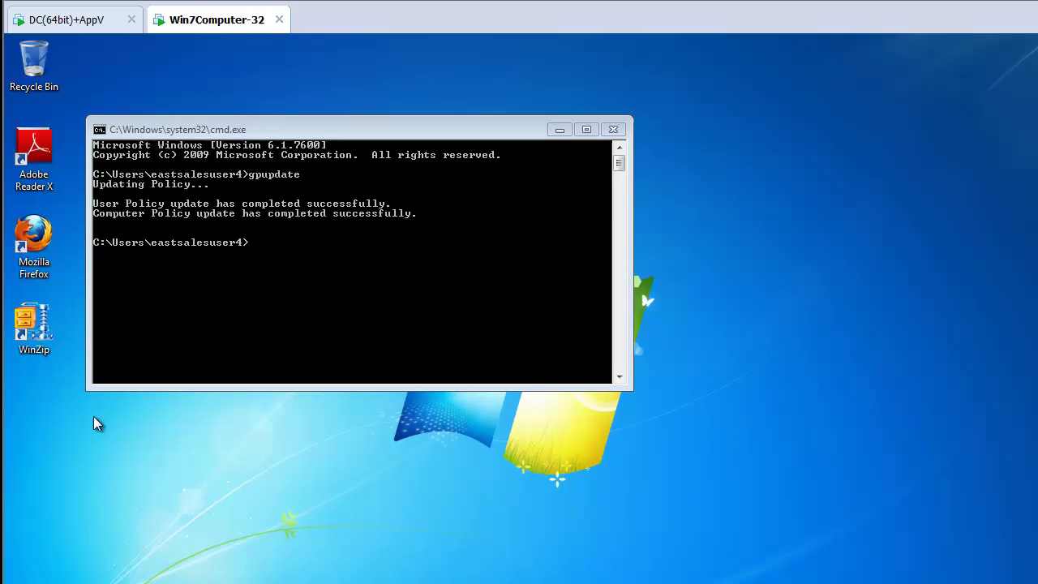
- Open WinZip's Passwords configuration, now showing minimum length 8 and no character rules required
{"action": "double_click", "coordinate": [34, 328]}
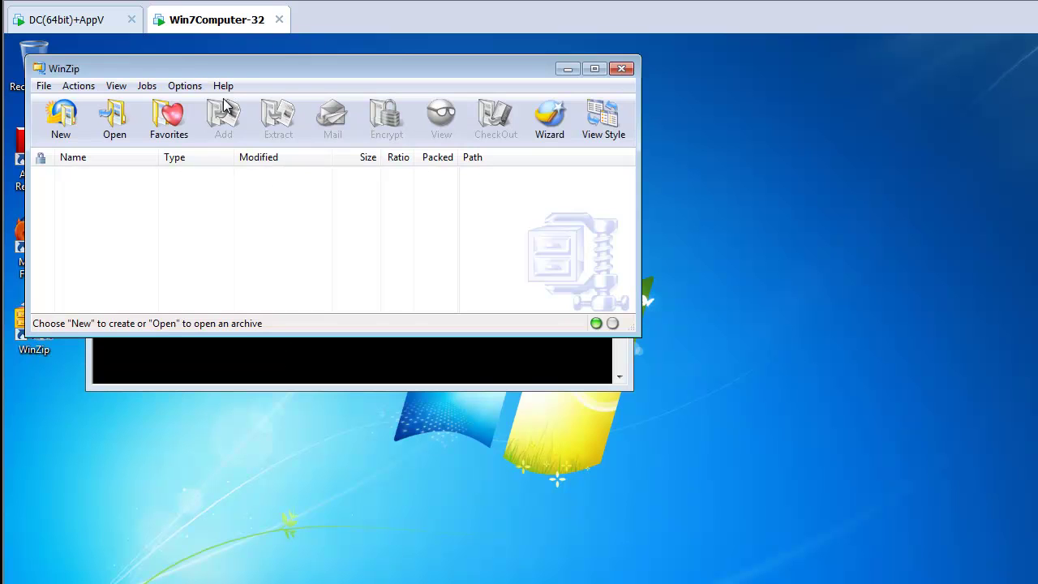
{"action": "left_click", "coordinate": [186, 87]}
{"action": "left_click", "coordinate": [205, 104]}
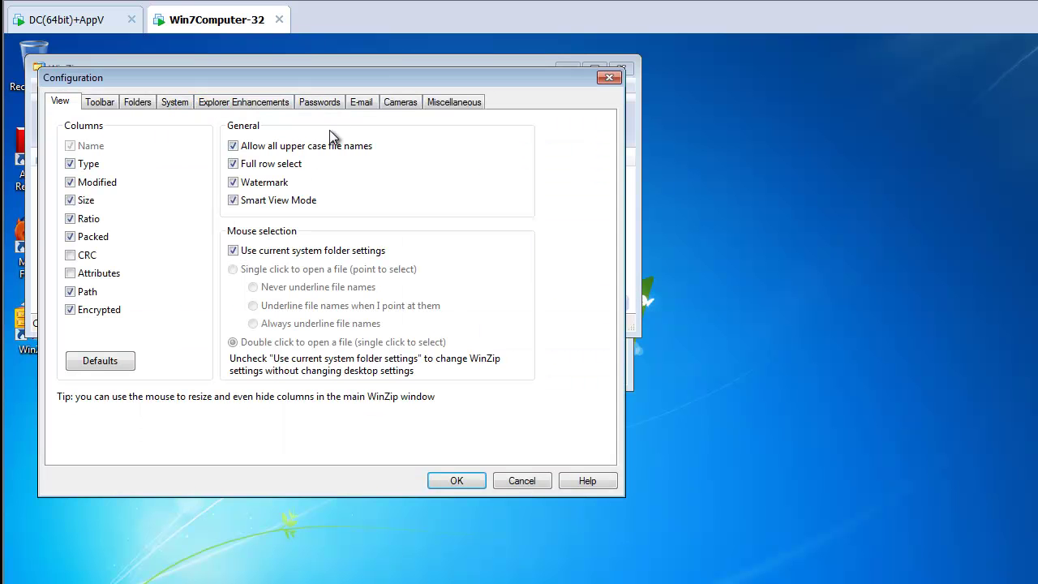
{"action": "left_click", "coordinate": [329, 105]}
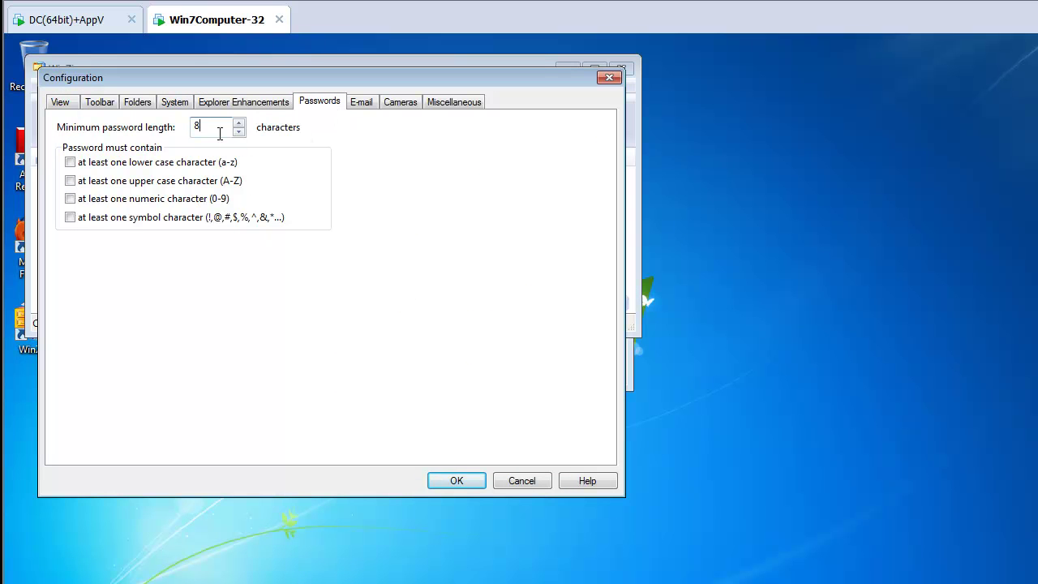